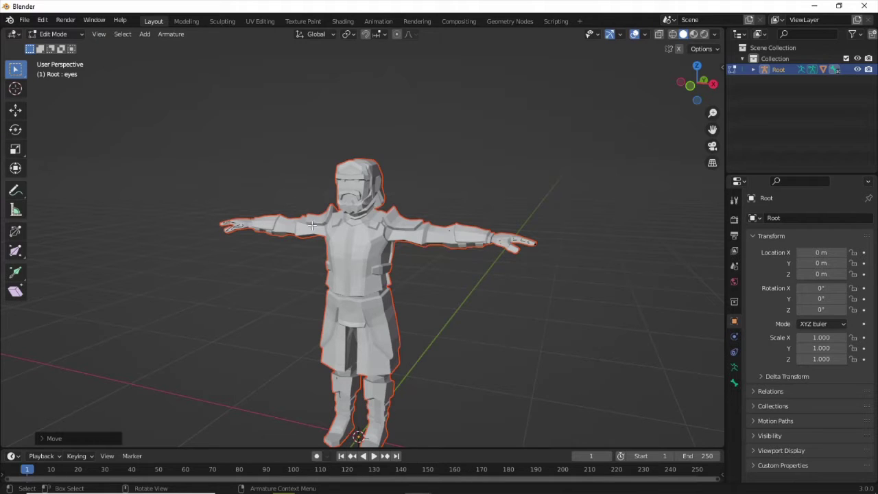
- Switch the viewport to see-through wireframe and deselect the currently selected head bone
left_click(673, 34)
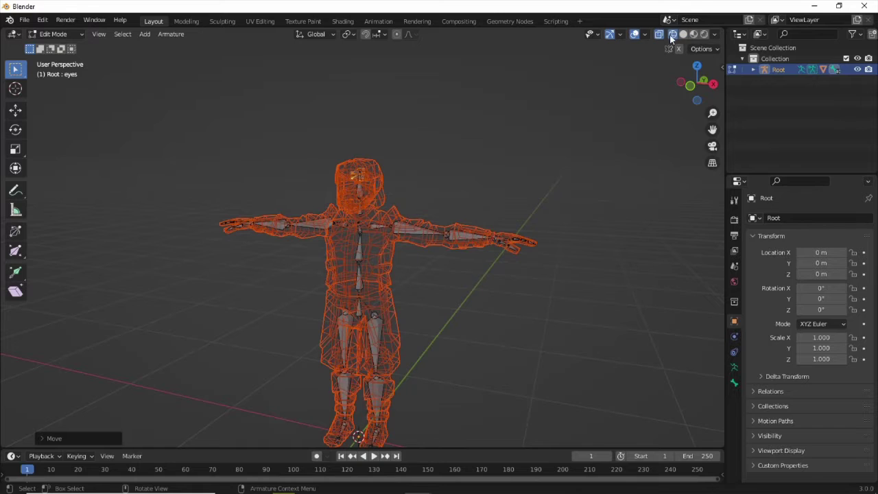
left_click(389, 190)
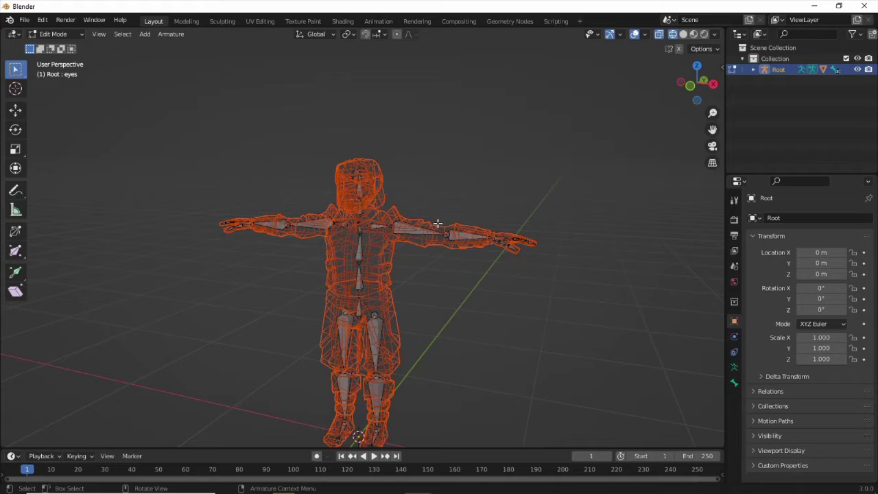
- Extrude a new bone along Y from the elbow tip of UpperArm_L
scroll(445, 235, "up", 6)
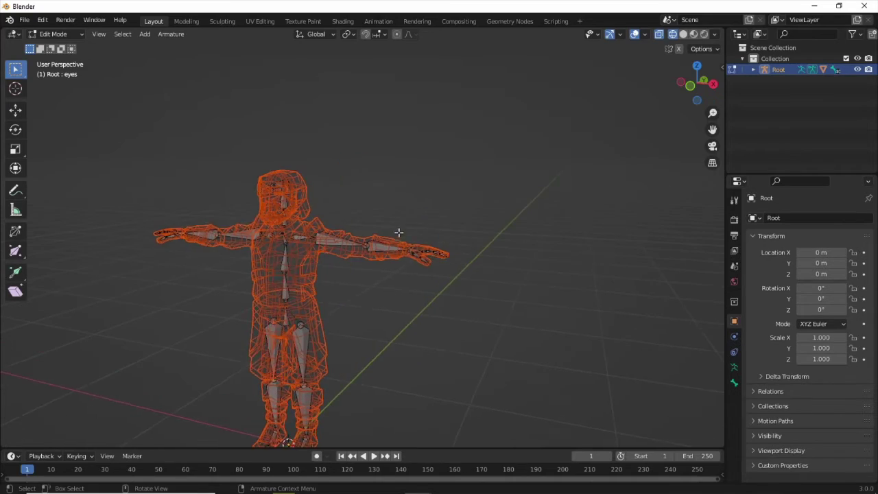
middle_click_drag(456, 187, 387, 247)
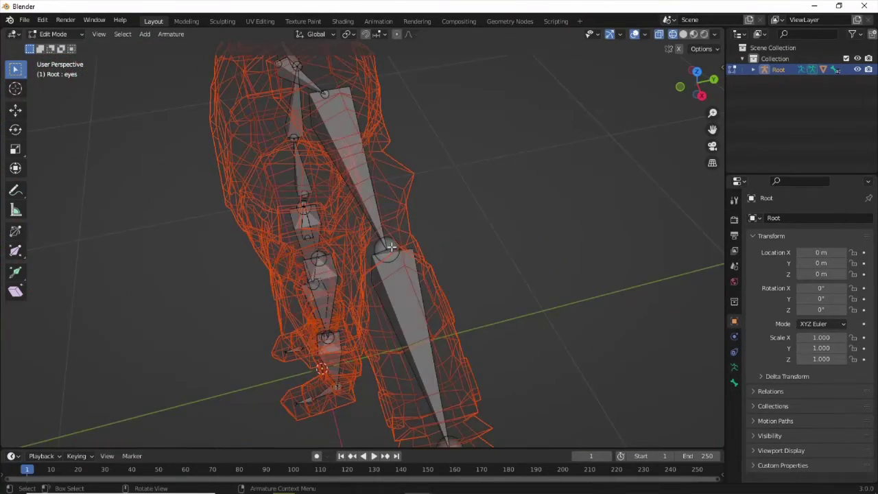
left_click(387, 246)
middle_click_drag(493, 223, 478, 236)
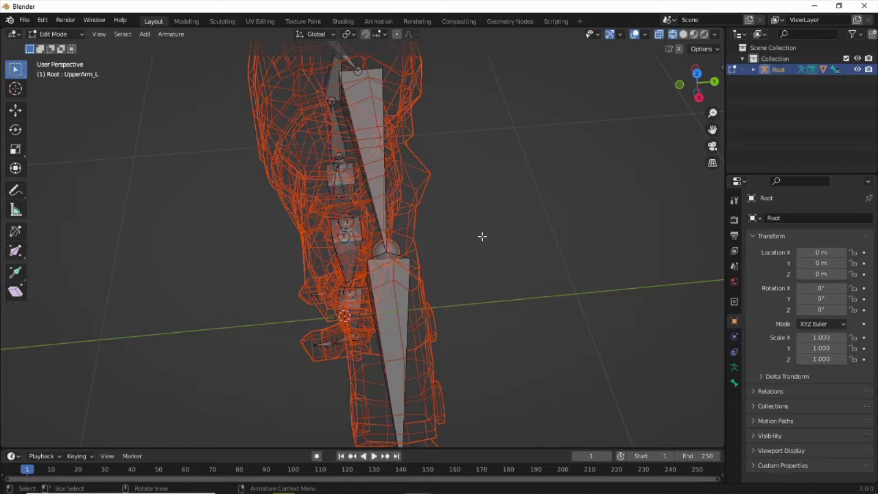
key("e")
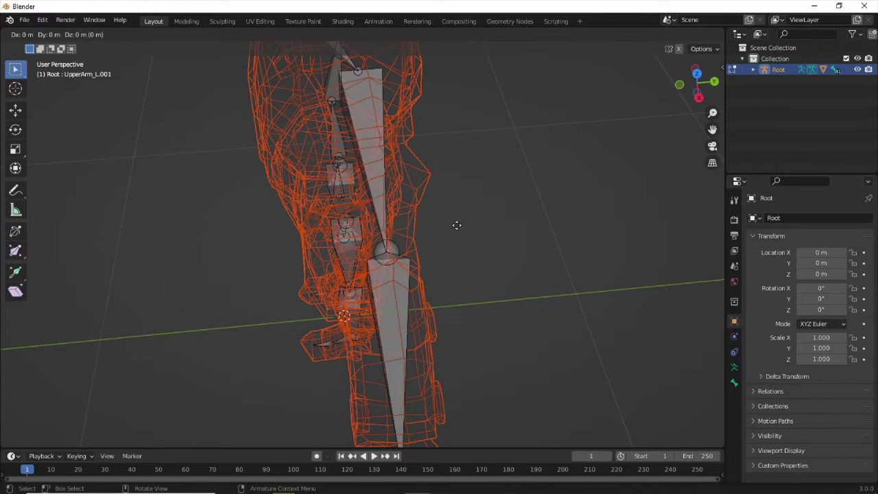
key("y")
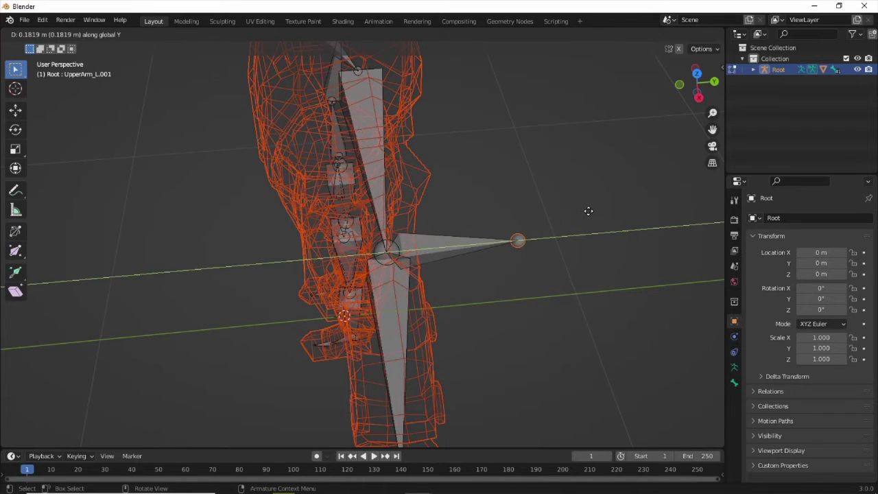
left_click(591, 208)
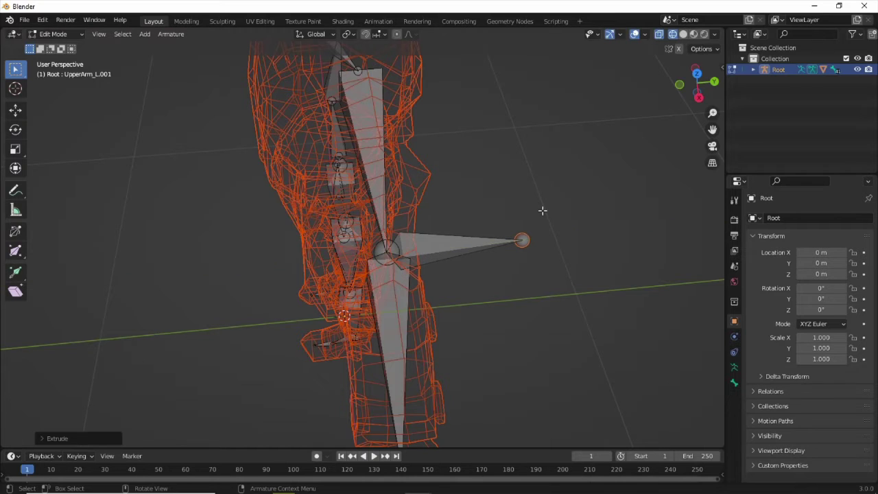
- Clear UpperArm_L.001's parent and move it out beside the arm as a pole target
left_click(447, 248)
right_click(446, 248)
mouse_move(439, 245)
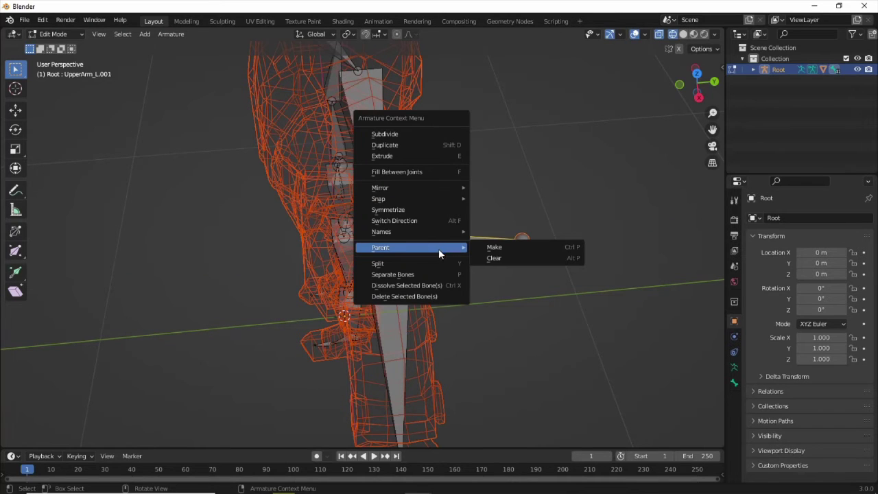
left_click(514, 257)
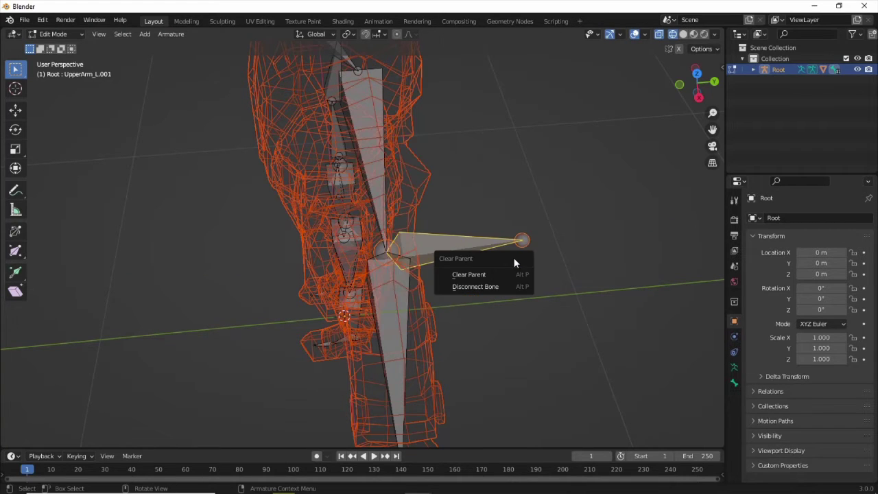
left_click(463, 274)
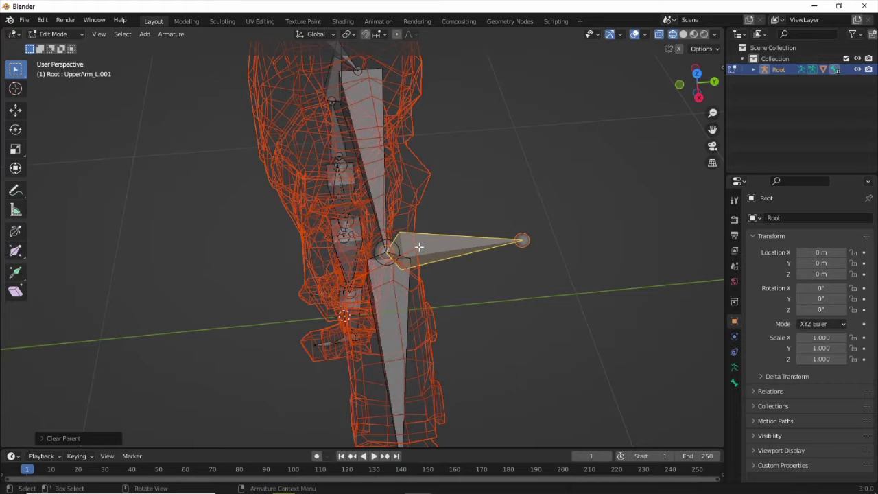
key("g")
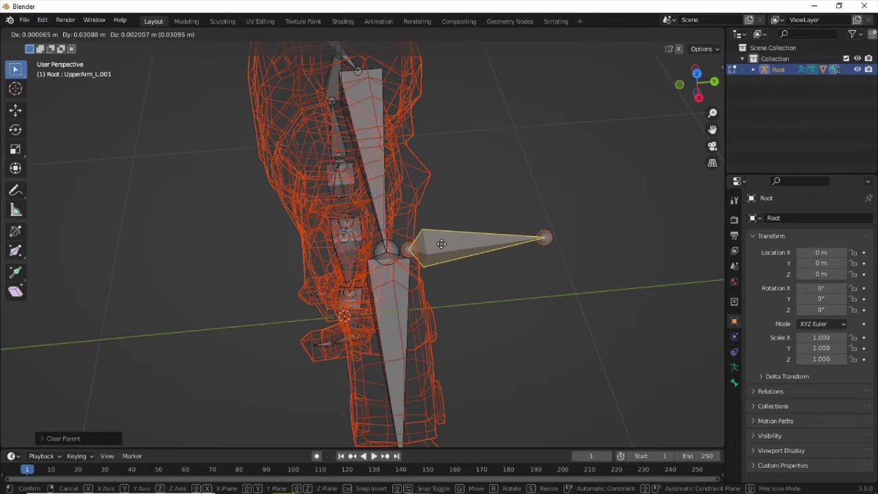
left_click(613, 229)
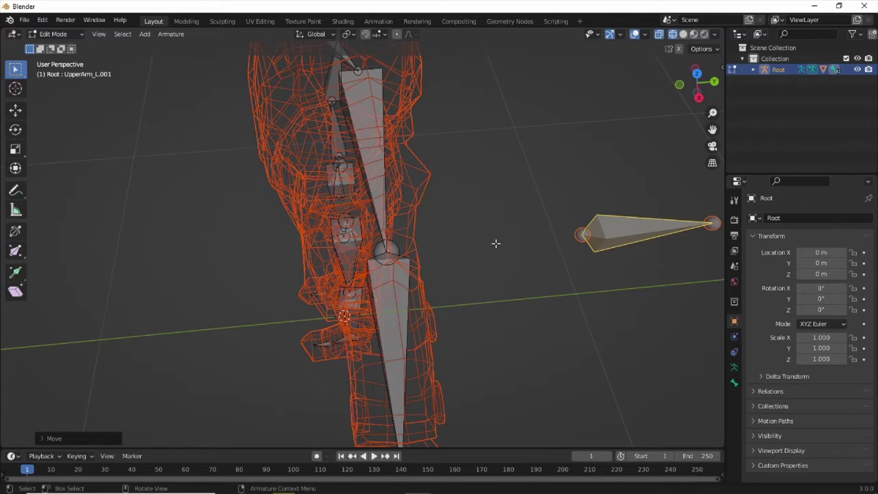
scroll(452, 298, "down", 1)
- Extrude lowerarm_l.001 along Y from the wrist and clear its parent
left_click(397, 423)
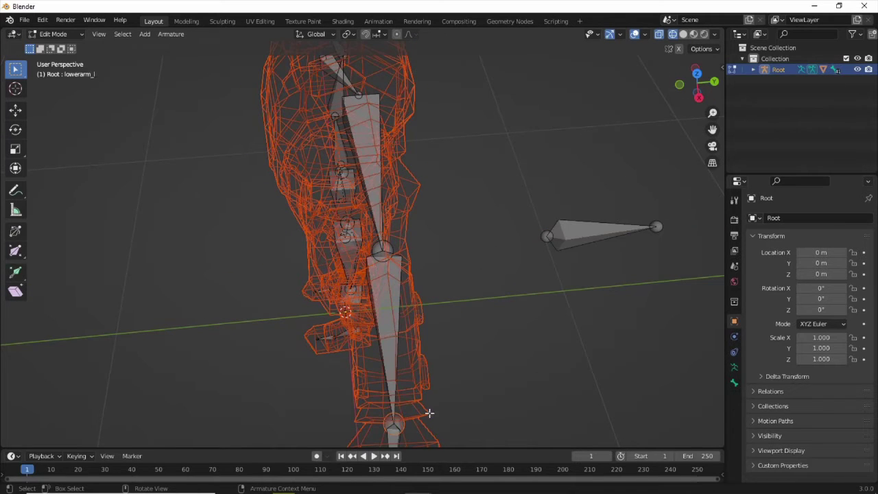
key("e")
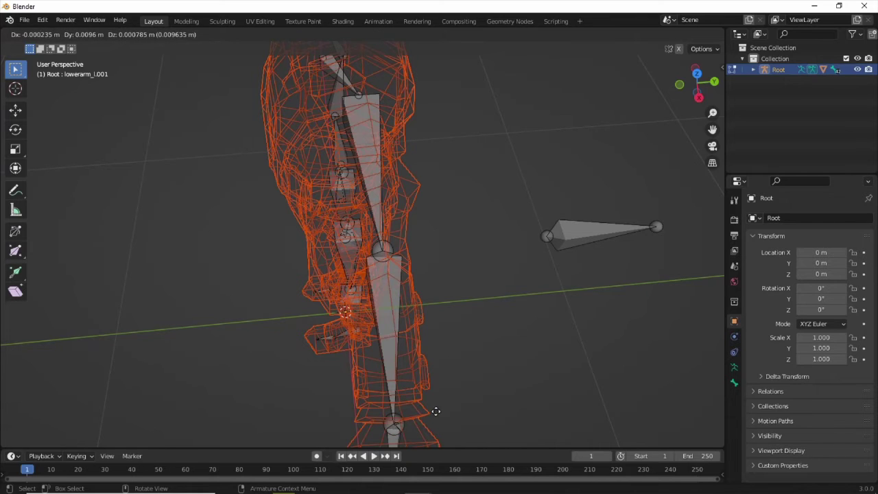
key("y")
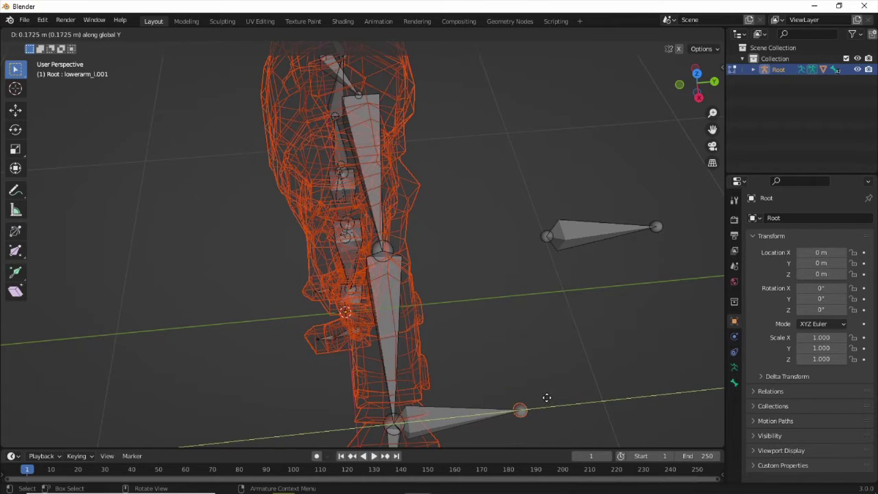
left_click(548, 400)
left_click(445, 422)
right_click(449, 420)
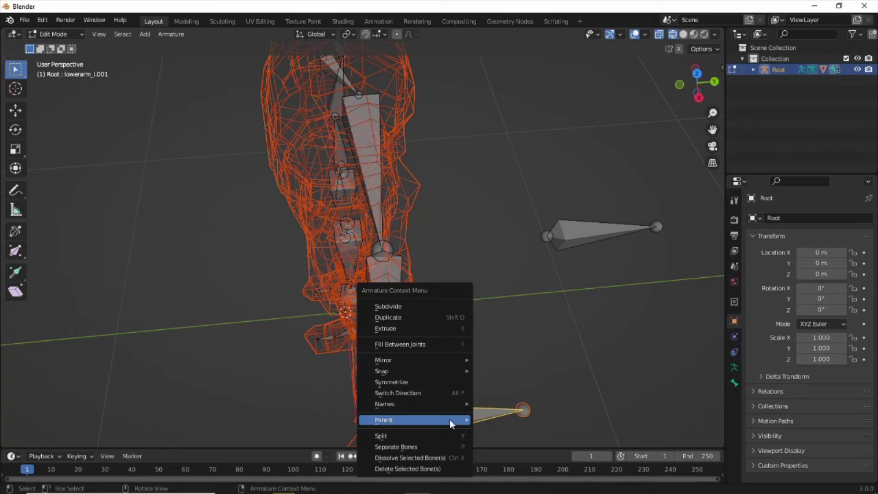
mouse_move(448, 420)
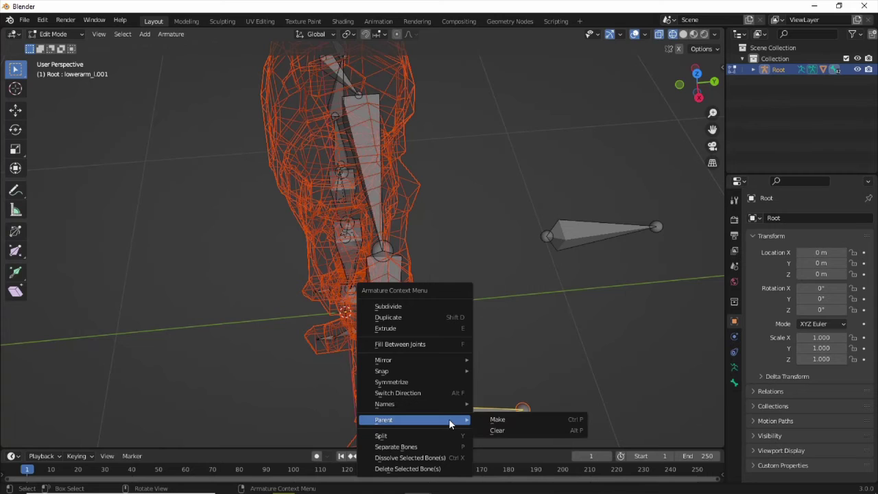
left_click(504, 428)
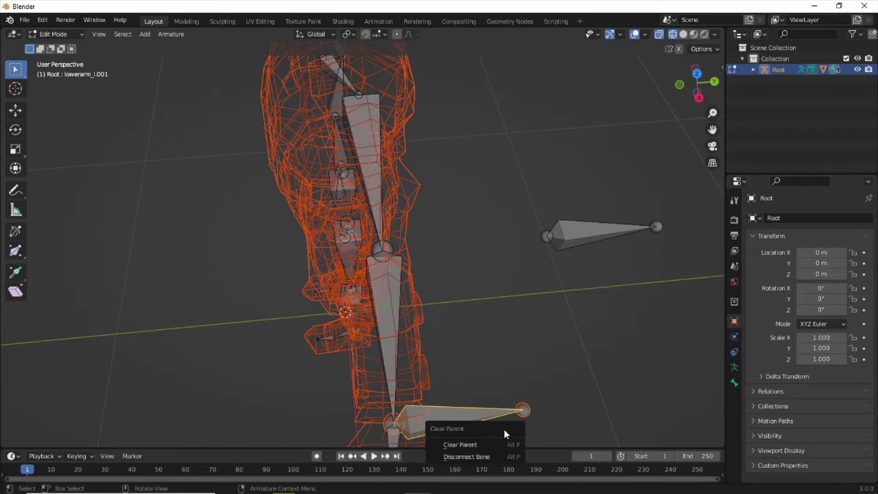
left_click(472, 446)
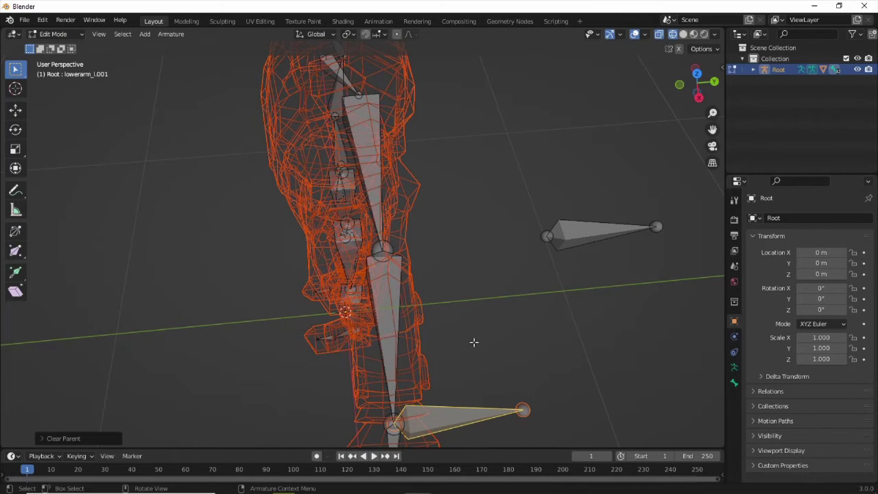
- Turn off Deform for lowerarm_l.001 and the elbow pole bone UpperArm_L.001
middle_click_drag(525, 360, 524, 360)
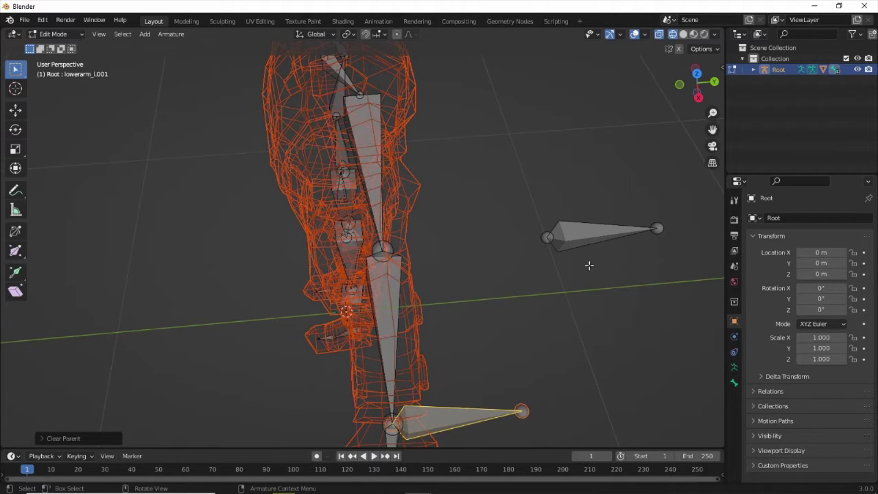
left_click(734, 385)
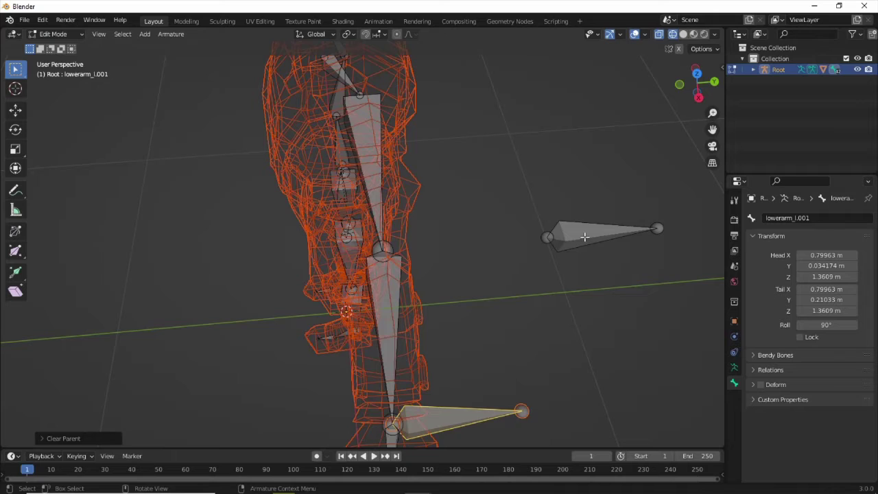
left_click(583, 236)
left_click(760, 385)
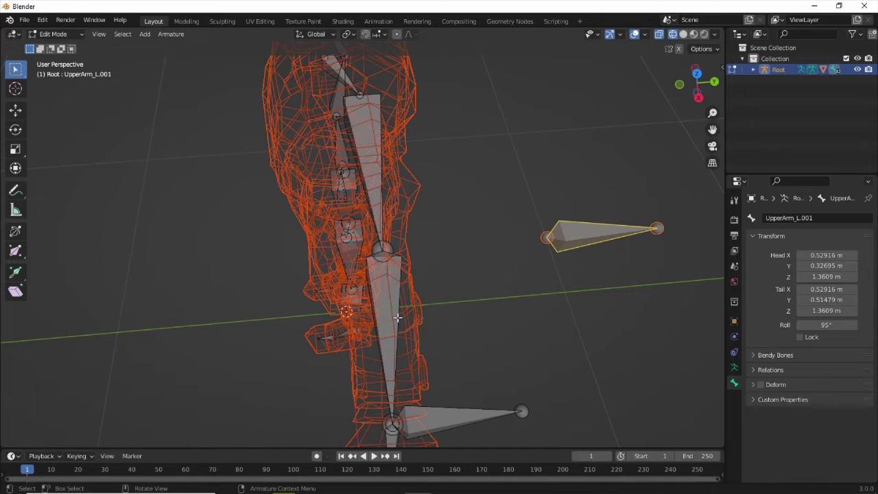
- Extrude a new bone Thigh_L.001 along Y from the left knee
middle_click_drag(376, 314, 334, 359)
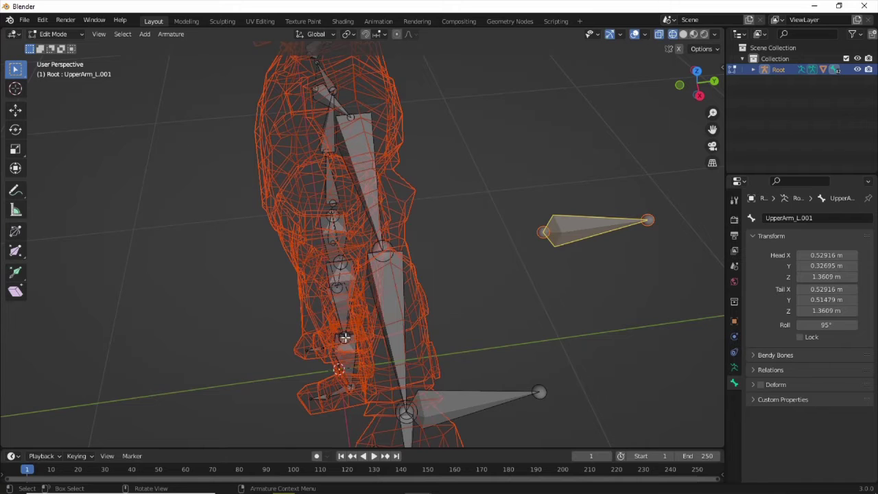
middle_click(346, 340, "alt")
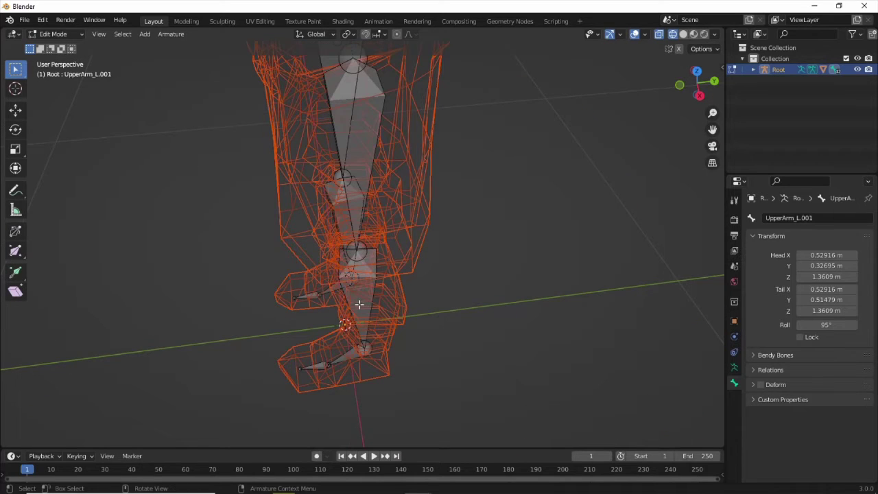
middle_click_drag(349, 294, 372, 213)
left_click(373, 214)
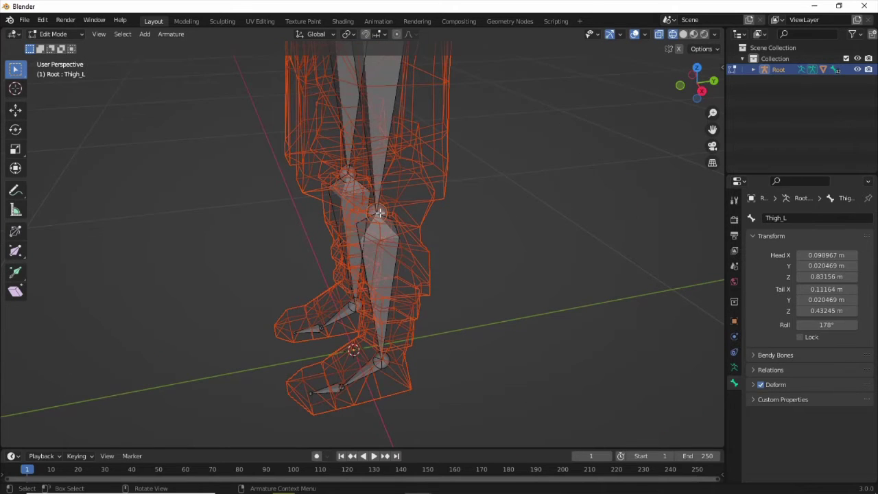
key("e")
key("y")
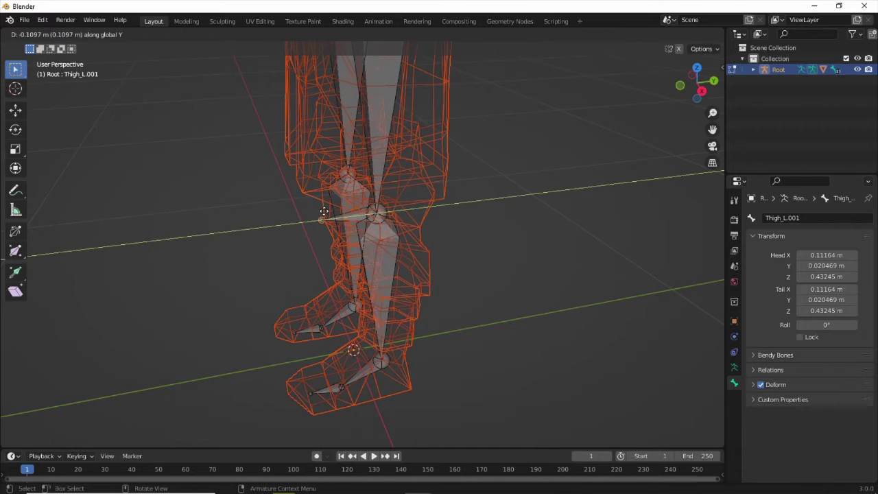
left_click(290, 220)
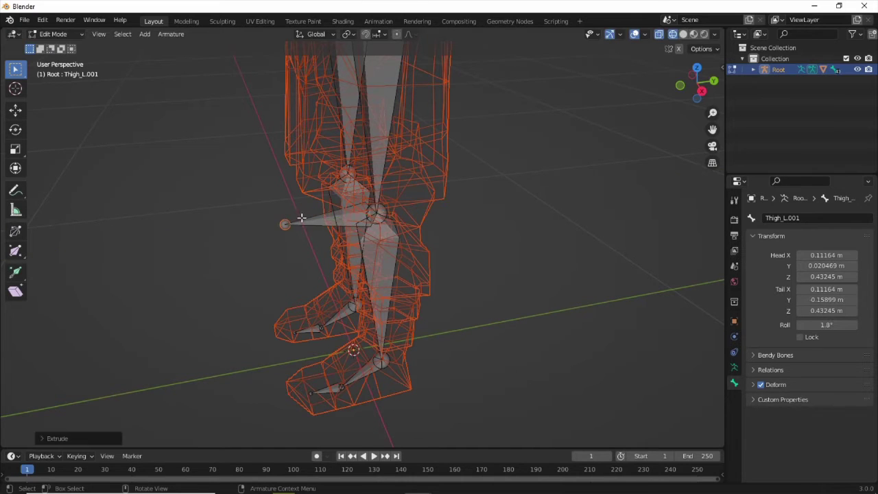
- Clear Thigh_L.001's parent and move it out along global Y as the knee pole
right_click(338, 219)
mouse_move(337, 221)
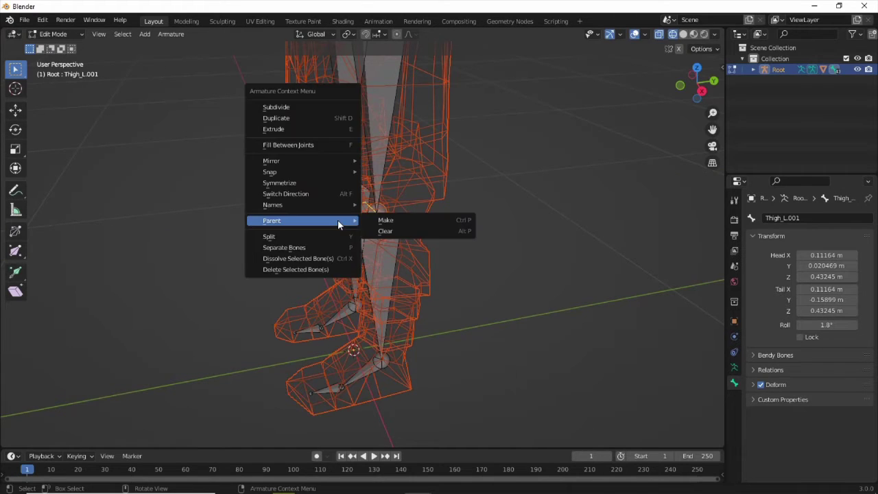
left_click(414, 234)
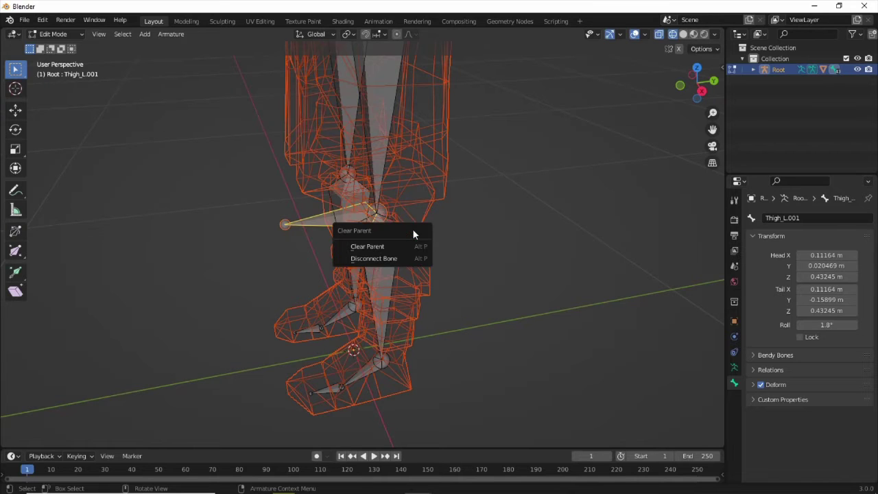
left_click(360, 246)
key("g")
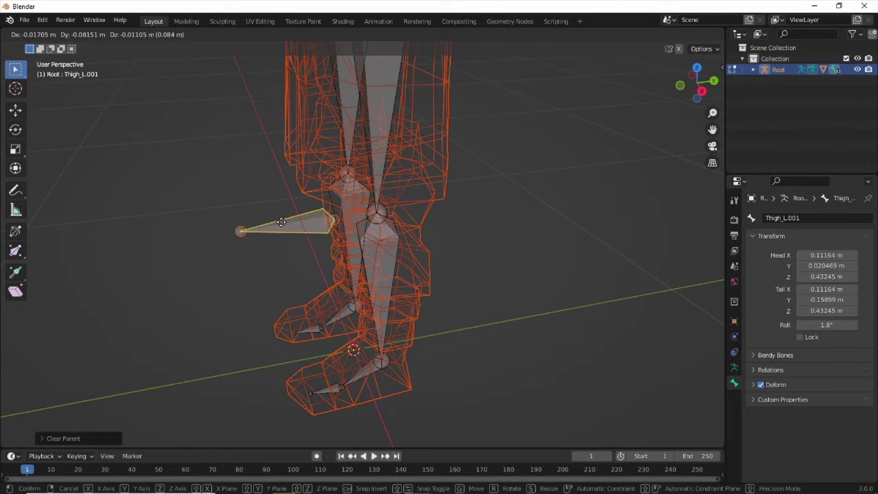
key("y")
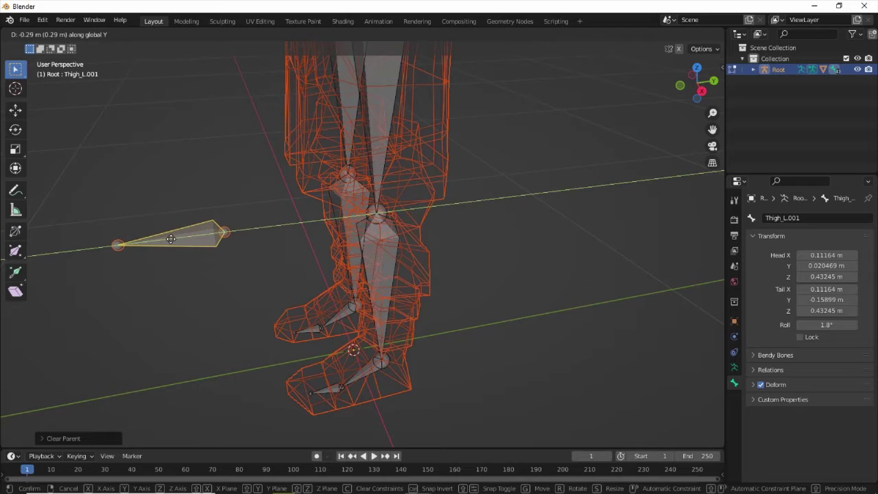
left_click(172, 239)
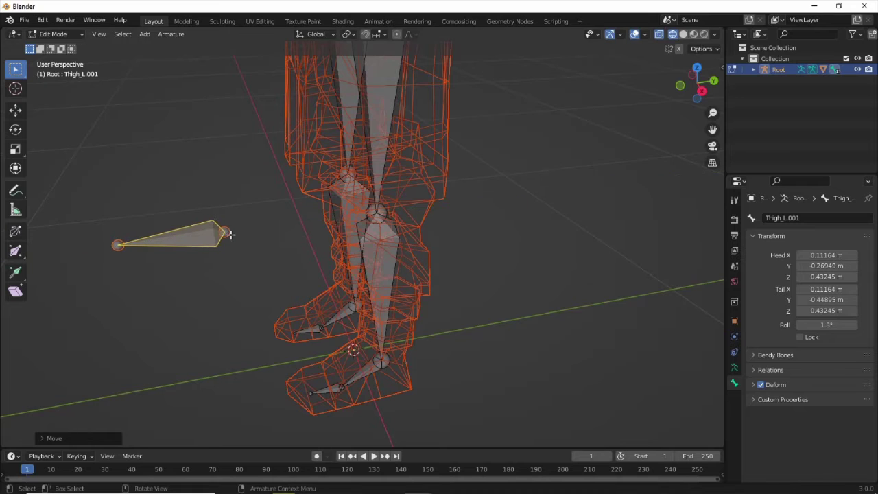
- Extrude calf_l.001 from the ankle along Y, clear its parent and disable Deform
left_click(388, 357)
key("e")
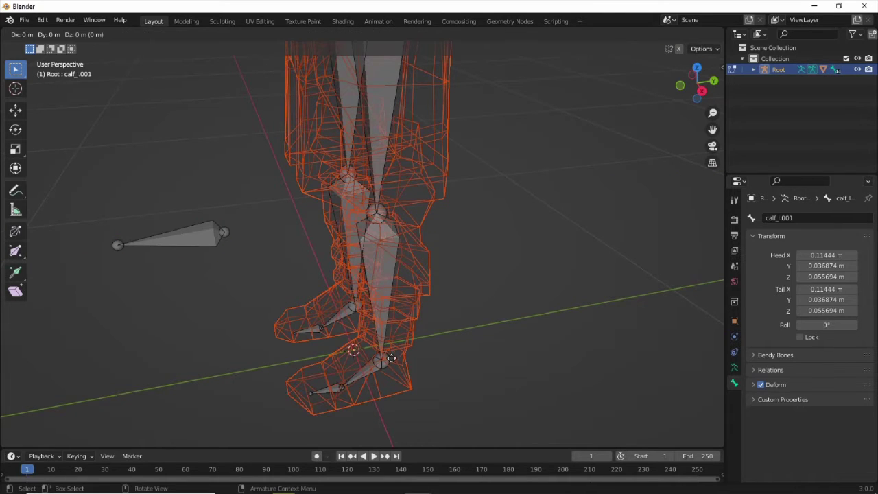
key("y")
left_click(461, 342)
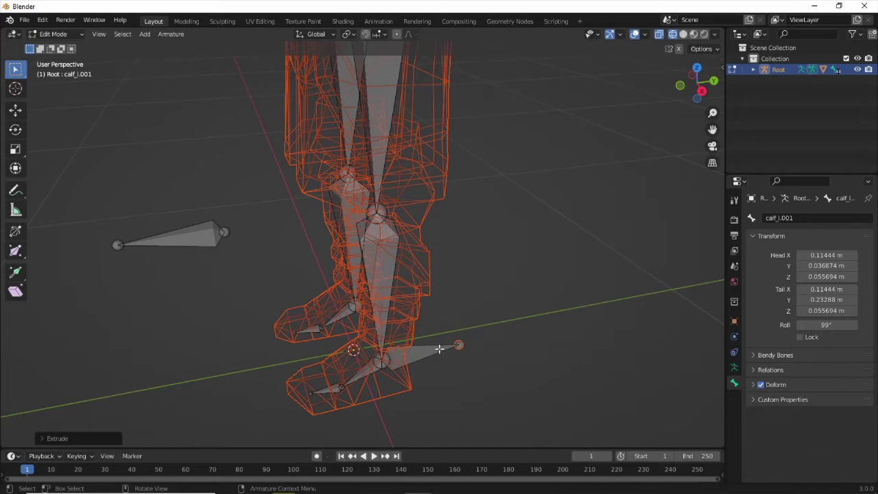
right_click(426, 350)
mouse_move(426, 351)
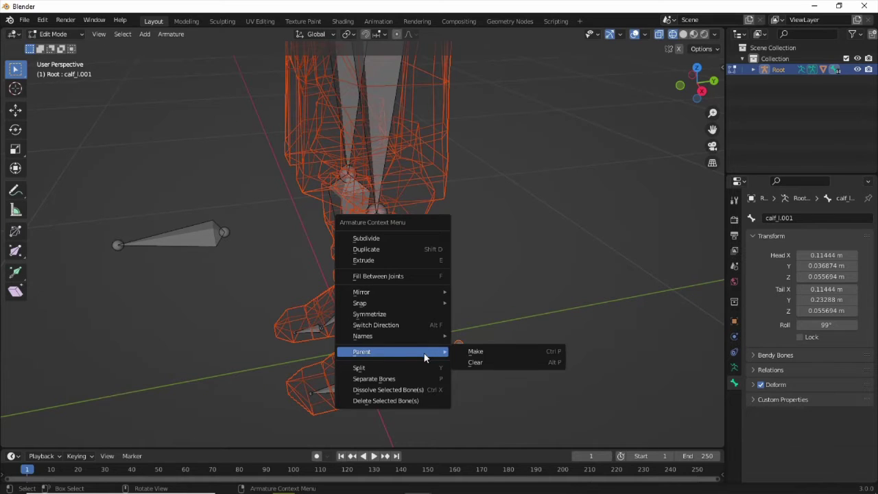
left_click(491, 362)
left_click(474, 382)
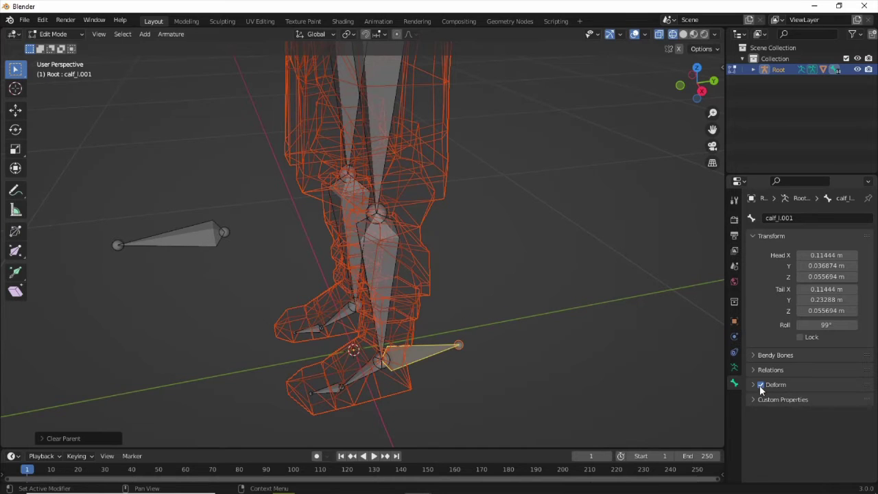
left_click(760, 385)
left_click(200, 242)
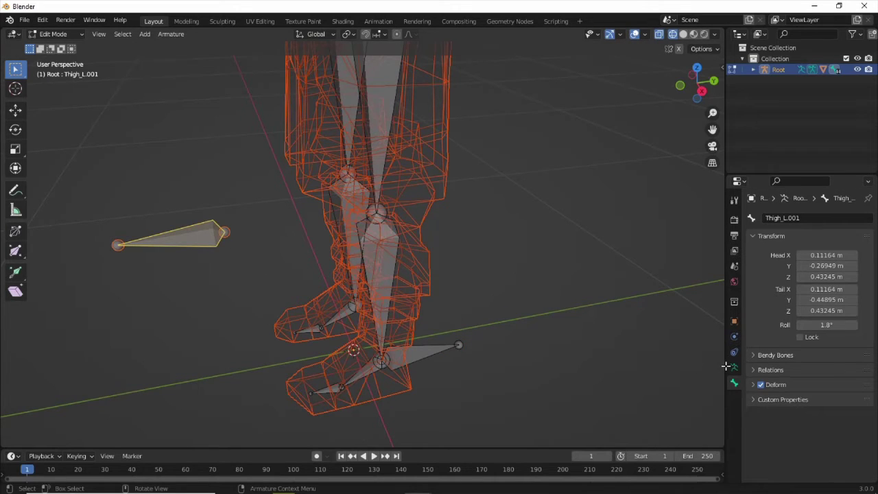
- Nudge the left knee joint slightly along global Y by moving Thigh_L
left_click(760, 385)
left_click(371, 210)
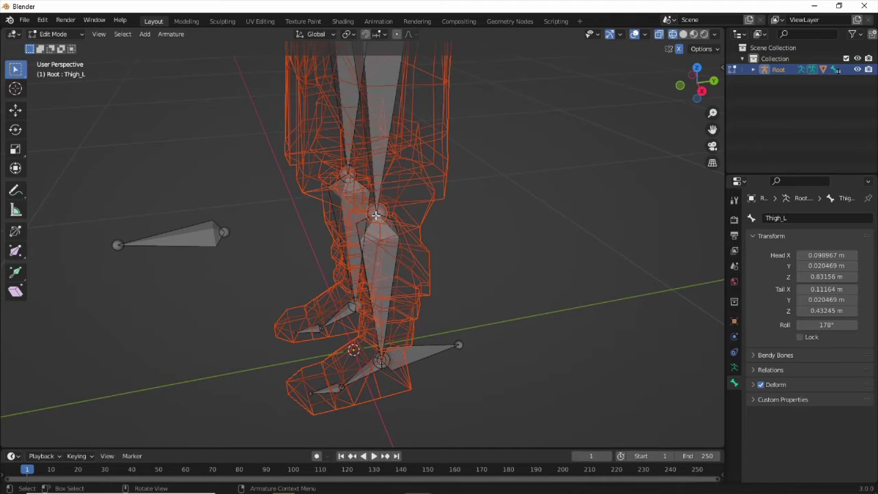
key("g")
key("y")
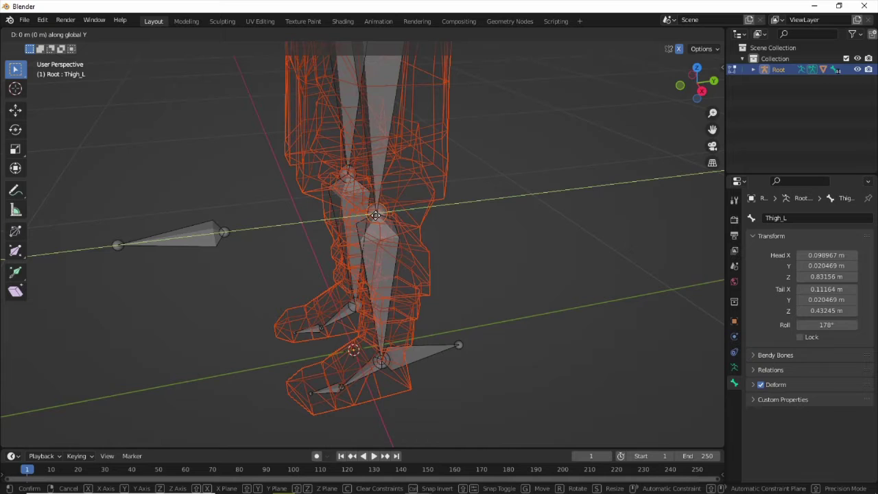
left_click(374, 215)
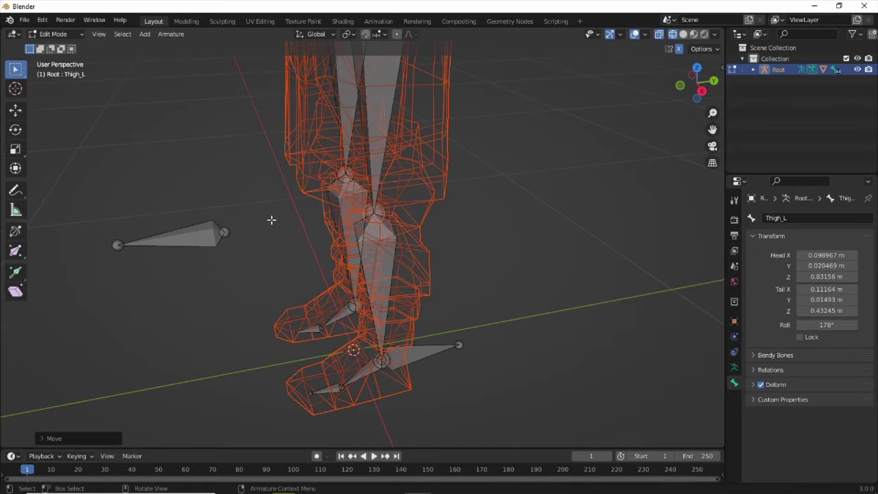
- Nudge the left elbow along global Y so UpperArm_L's tail Y reads 0.060883 m
scroll(271, 219, "down", 6)
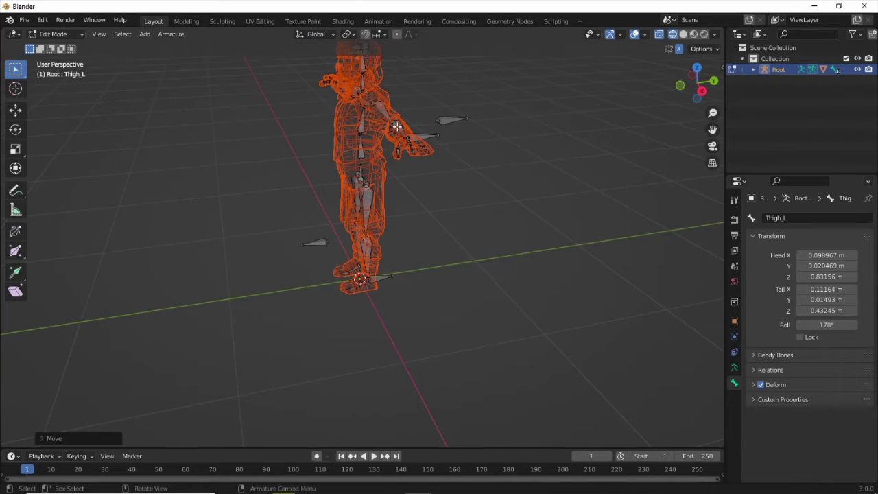
middle_click_drag(401, 155, 356, 295)
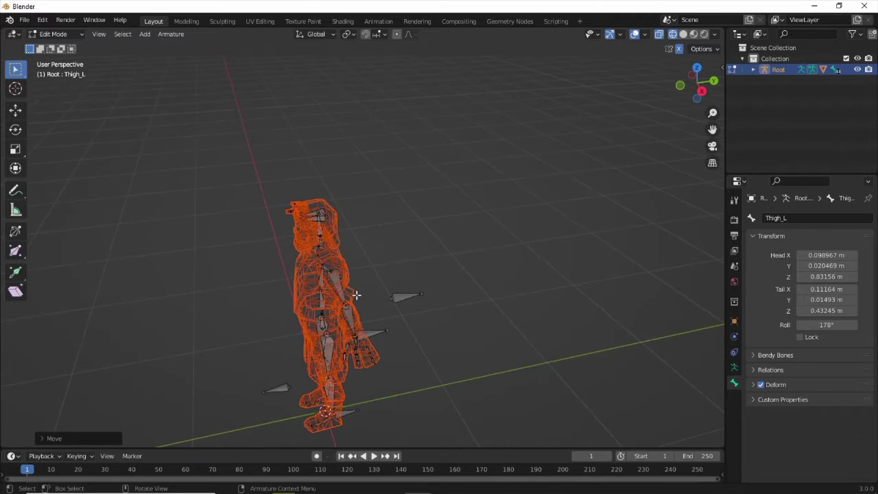
scroll(360, 309, "up", 6)
scroll(322, 404, "down", 2)
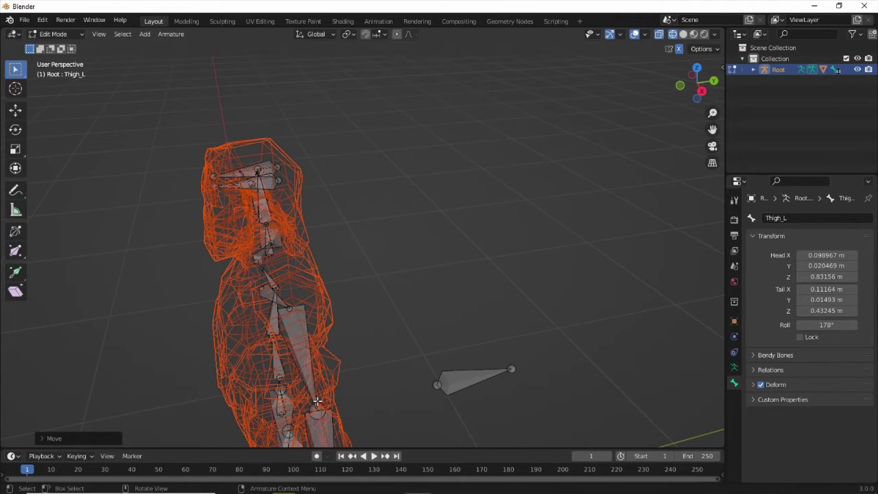
left_click(321, 405)
middle_click_drag(370, 389, 430, 338)
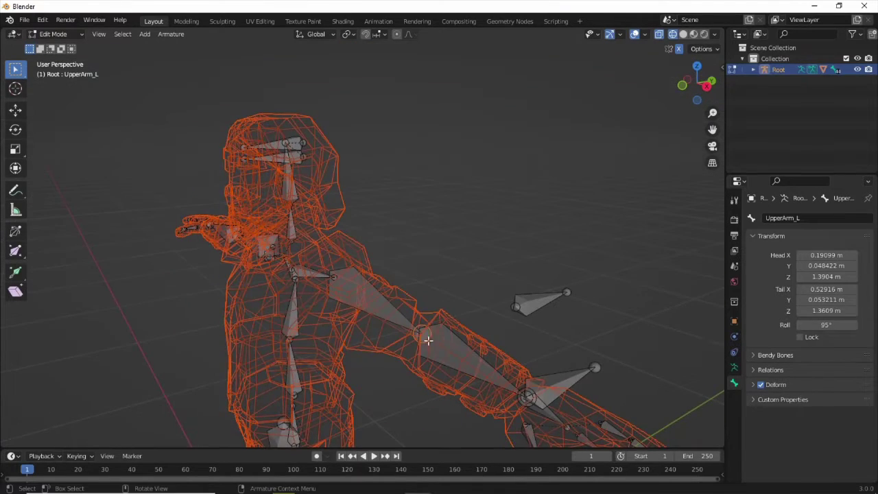
key("g")
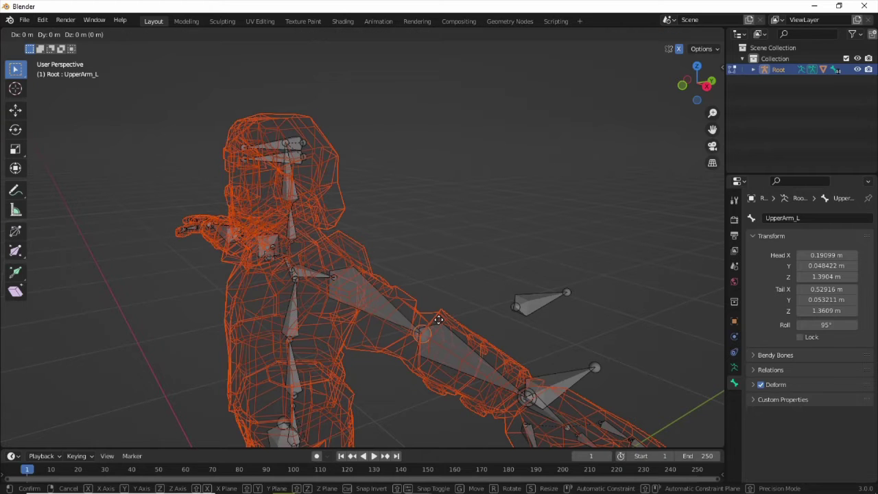
key("y")
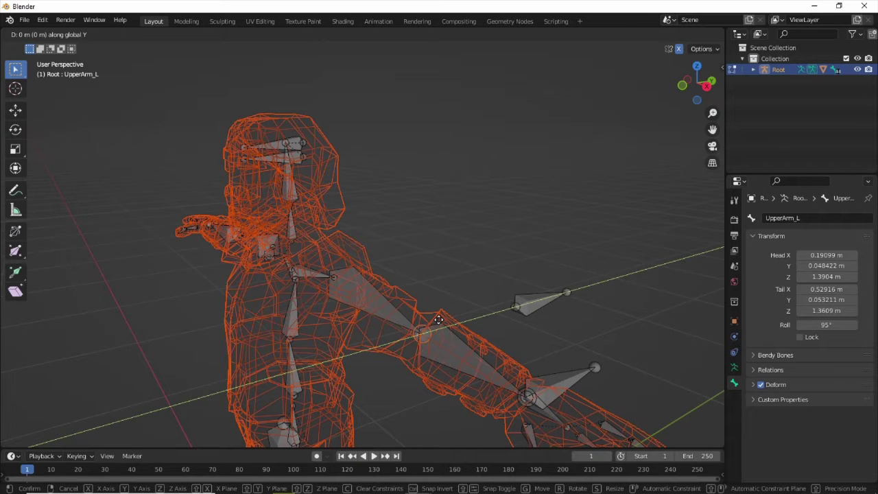
left_click(458, 319)
middle_click_drag(516, 315, 502, 327)
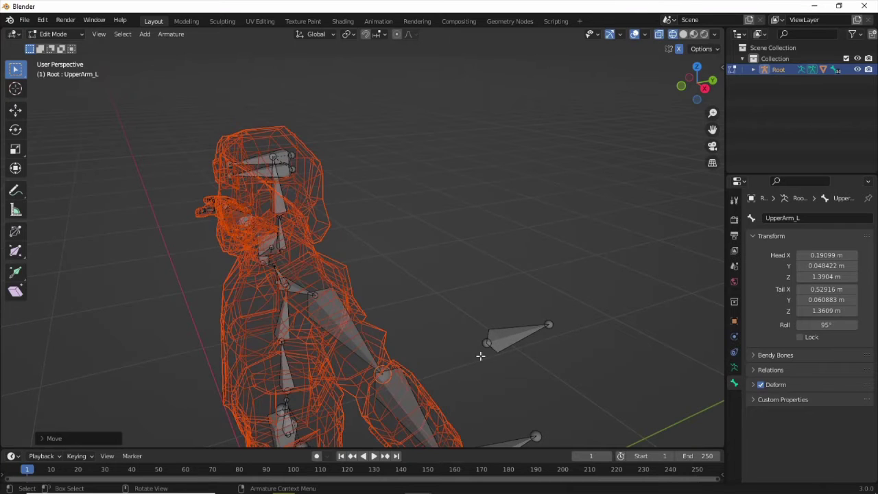
scroll(474, 373, "down", 1)
scroll(391, 322, "down", 1)
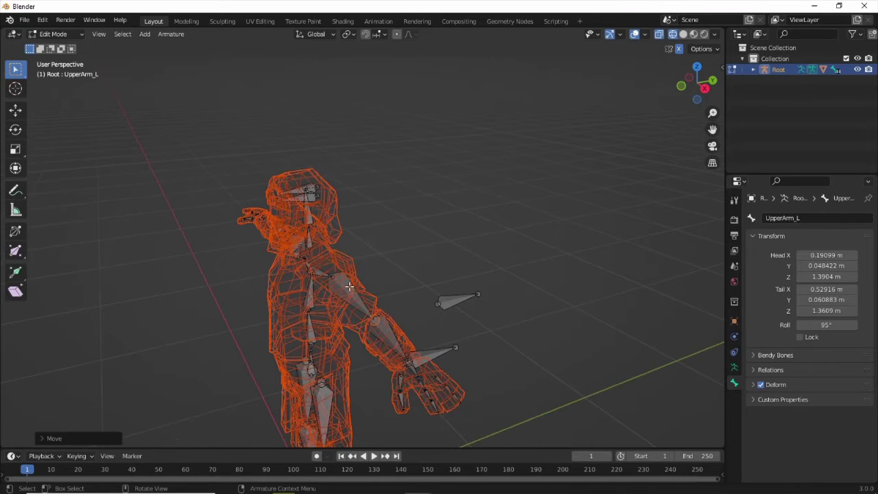
- In Pose Mode, add an Inverse Kinematics constraint to the lowerarm_l bone
left_click(63, 32)
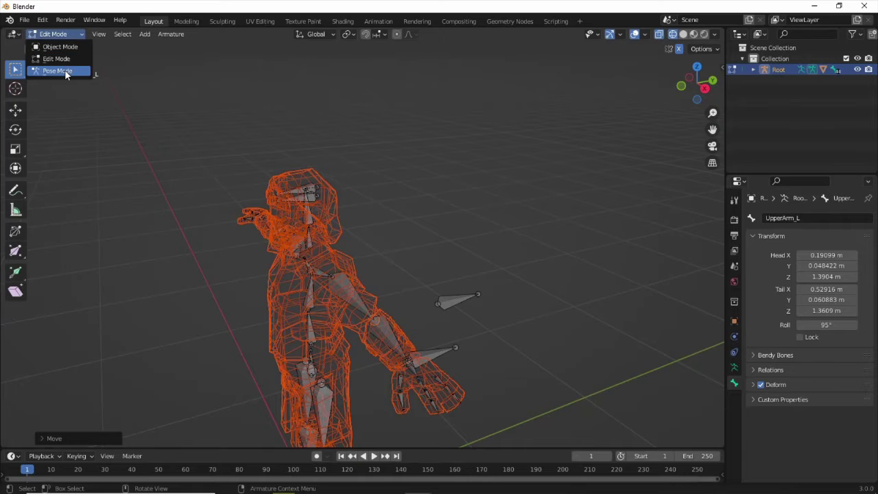
left_click(65, 70)
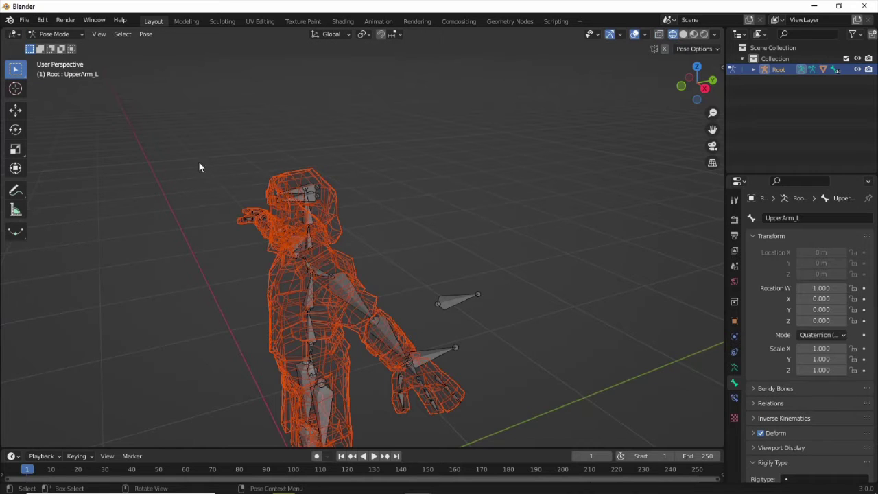
left_click(389, 336)
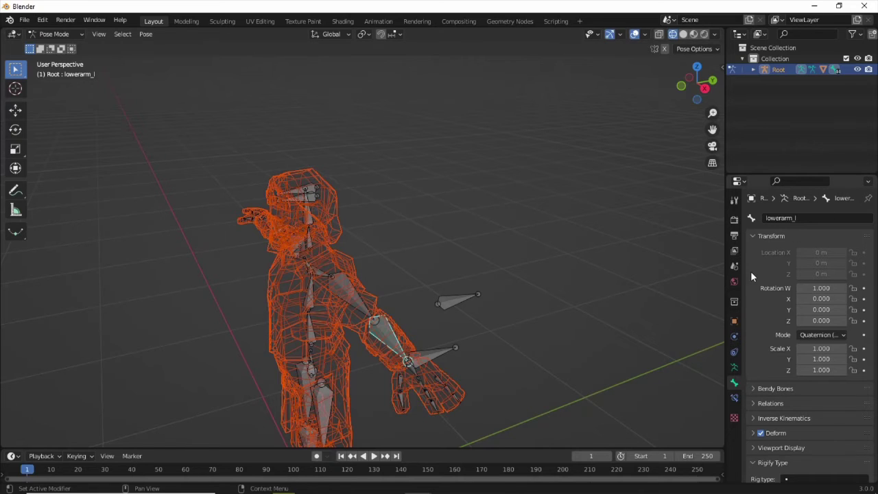
left_click(734, 398)
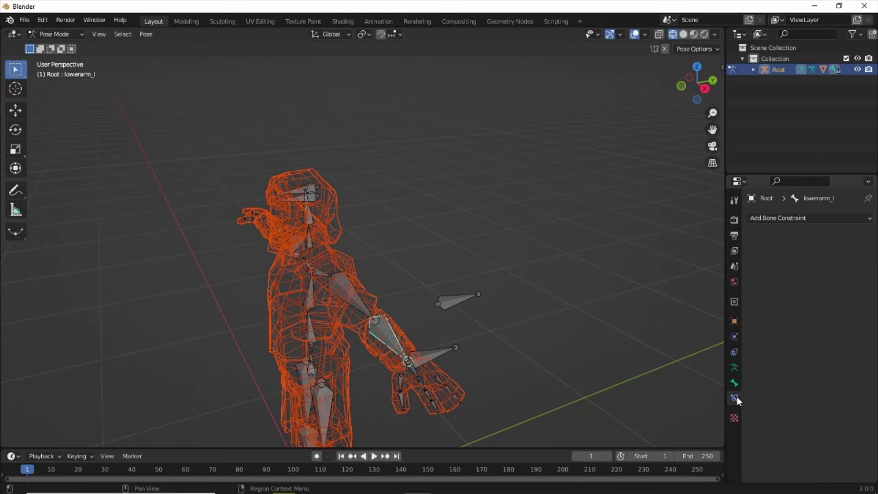
left_click(804, 218)
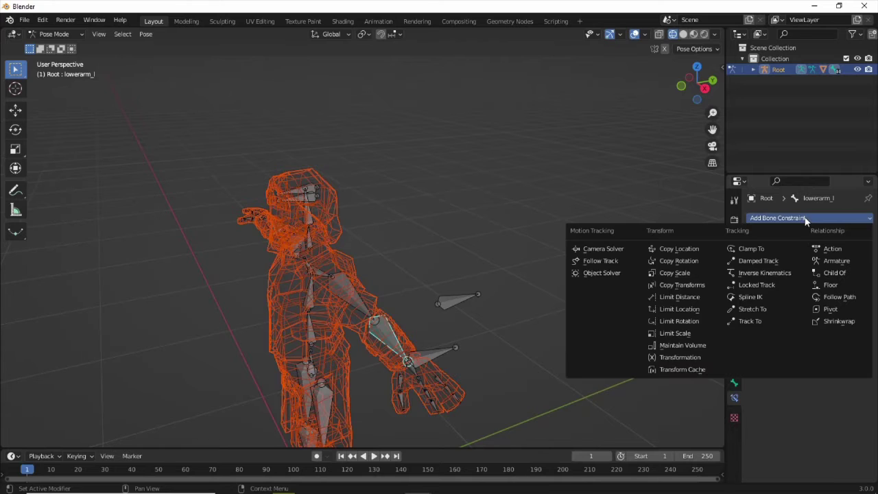
left_click(773, 275)
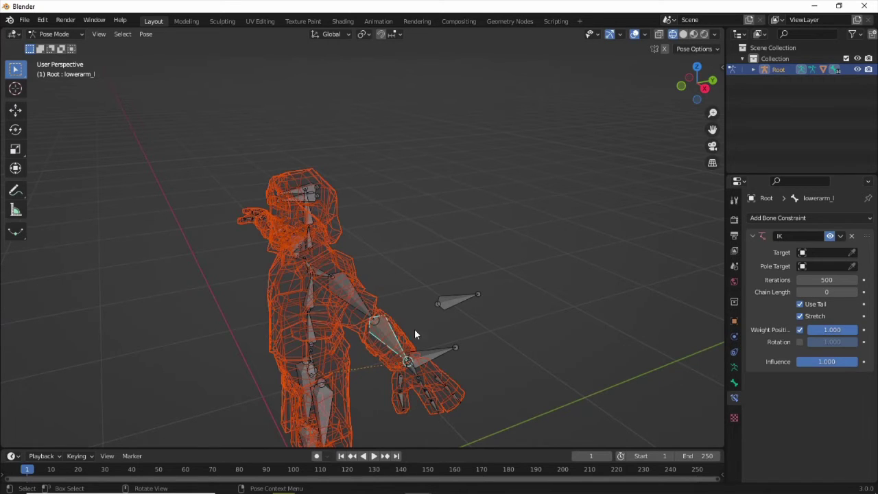
- Set the IK chain length to 2 and target Root's lowerarm_l.001 bone
left_click(854, 292)
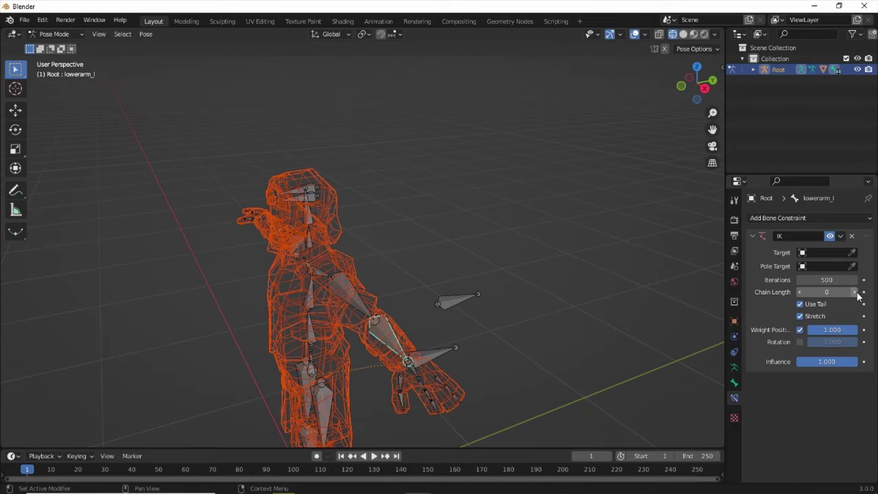
left_click(855, 292)
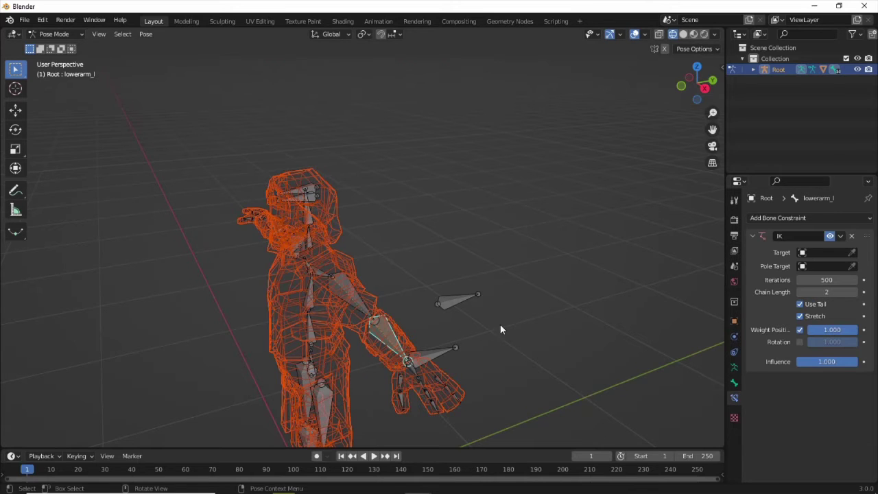
left_click(830, 253)
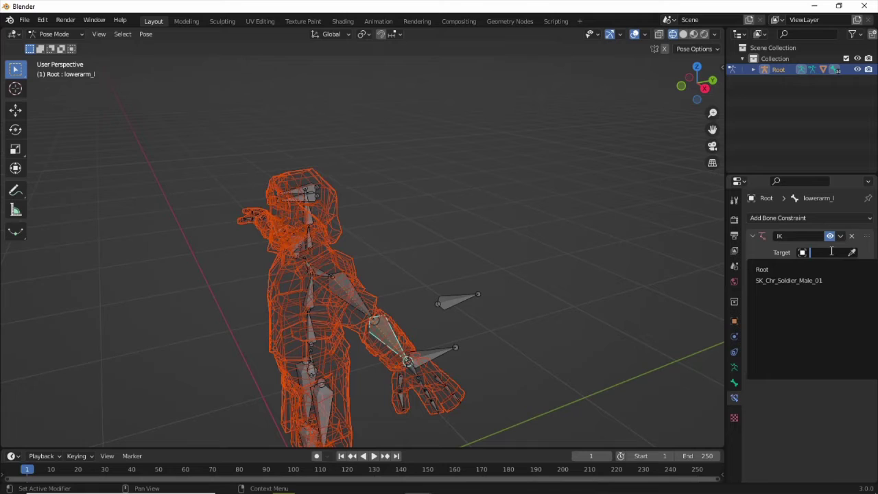
left_click(768, 269)
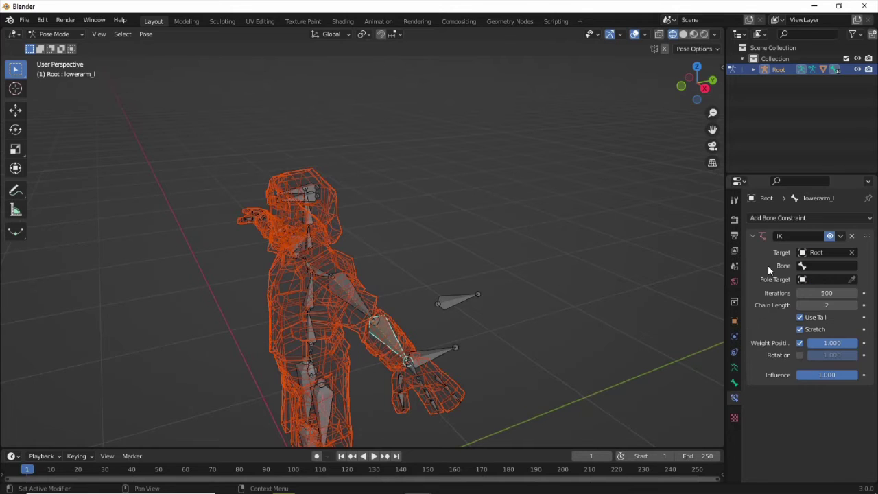
left_click(827, 266)
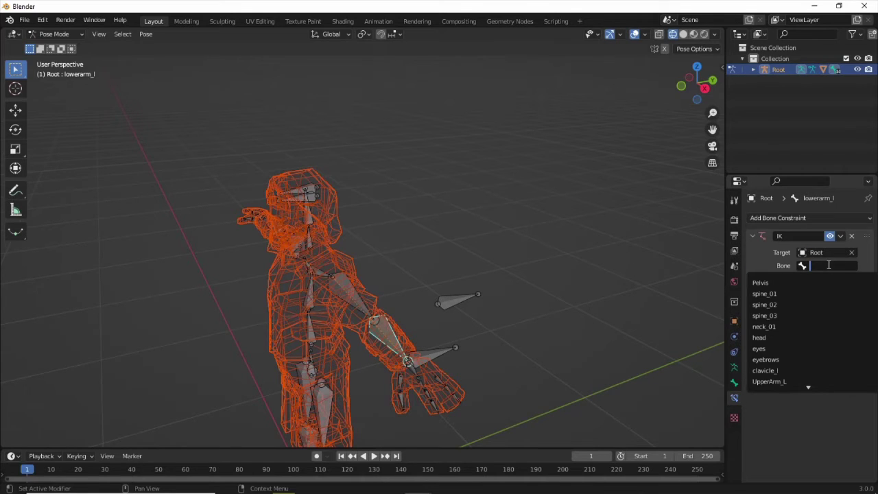
key("Down")
key("Down")
key("Down")
key("Down")
key("Down")
key("Down")
key("Down")
key("Down")
key("Down")
key("Down")
key("Down")
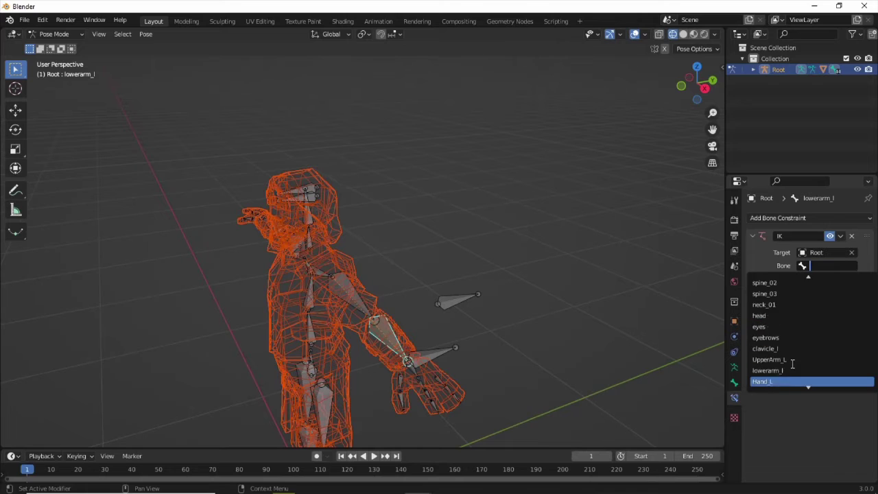
key("Down")
key("Down")
key("Down")
key("Down")
key("Down")
key("Down")
key("Down")
key("Down")
key("Down")
key("Down")
key("Down")
key("Down")
key("Down")
key("Down")
key("Down")
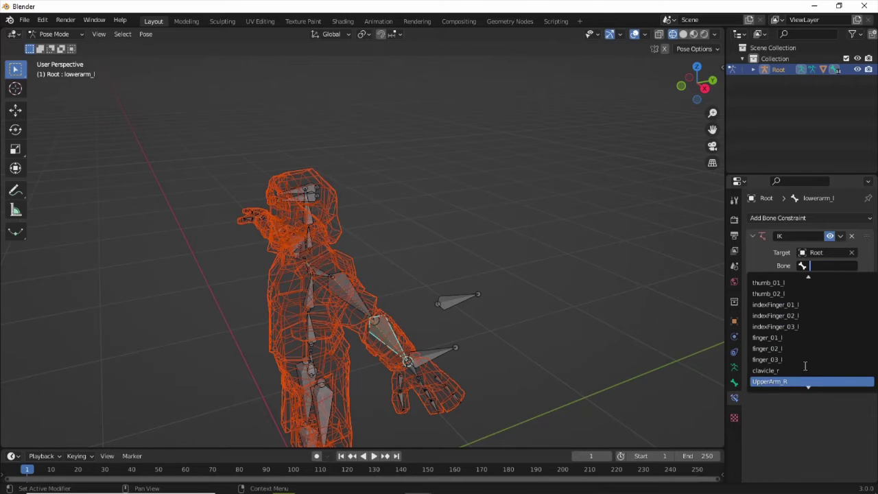
key("Down")
key("Down")
key("Down")
key("Down")
key("Down")
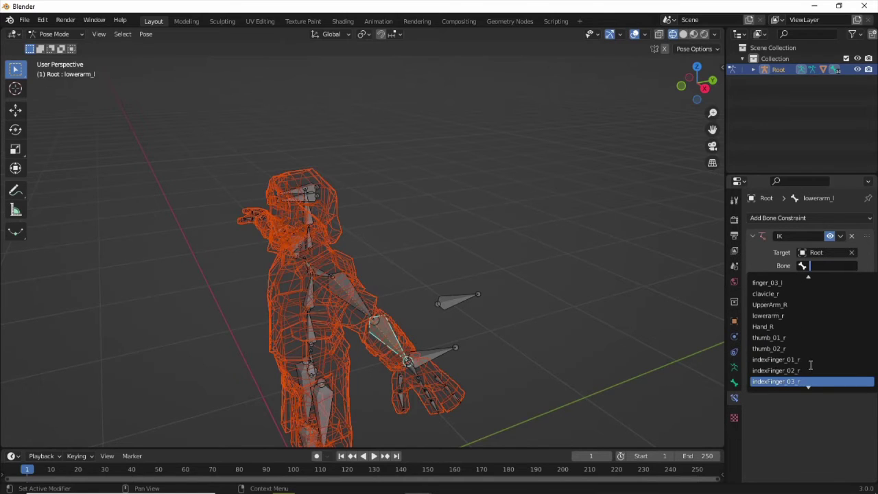
key("Down")
key("Down")
key("Down")
key("Down")
key("Down")
key("Down")
key("Down")
key("Down")
key("Down")
key("Down")
key("Down")
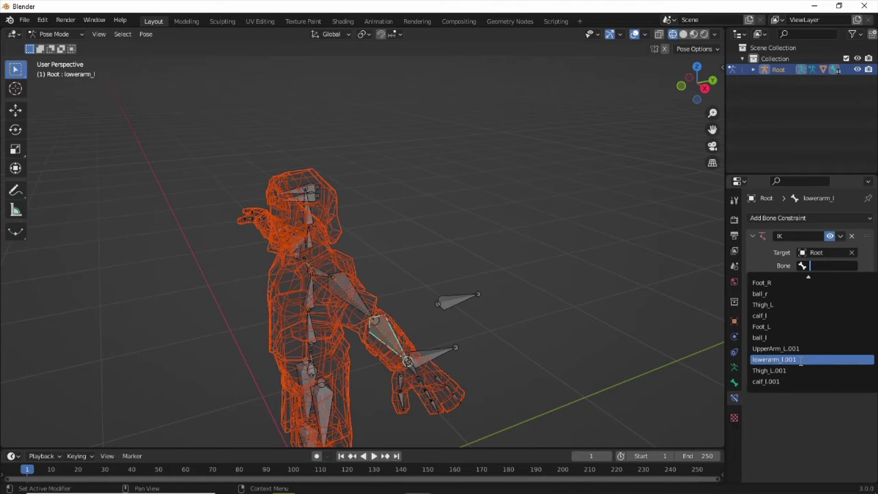
left_click(797, 360)
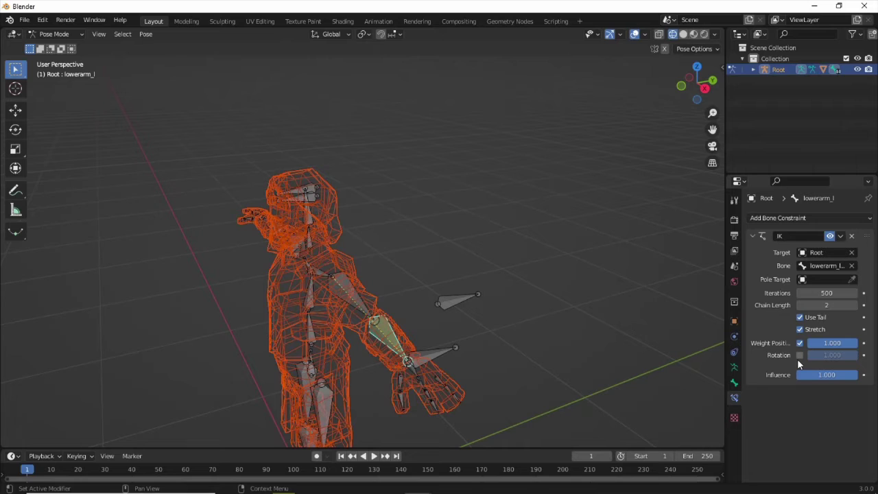
- Set the IK pole target to Root with UpperArm_L.001 as the pole bone
left_click(825, 279)
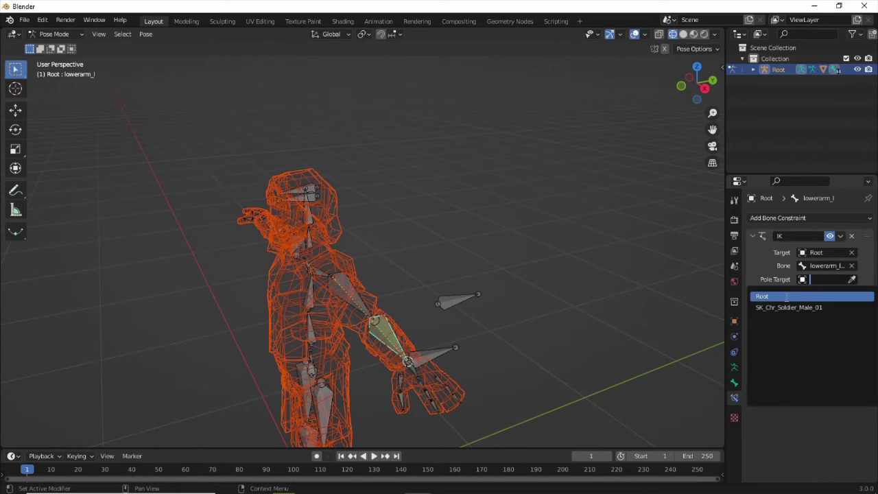
left_click(785, 296)
left_click(809, 293)
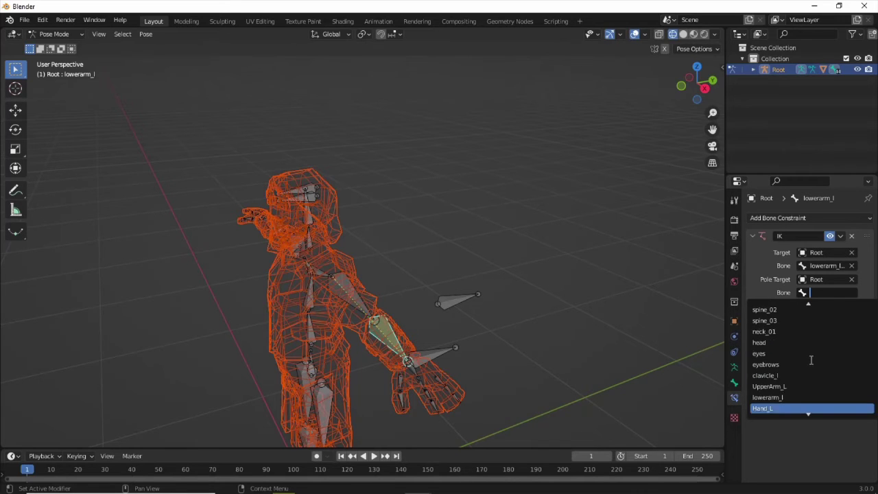
scroll(810, 360, "down", 18)
scroll(810, 363, "down", 4)
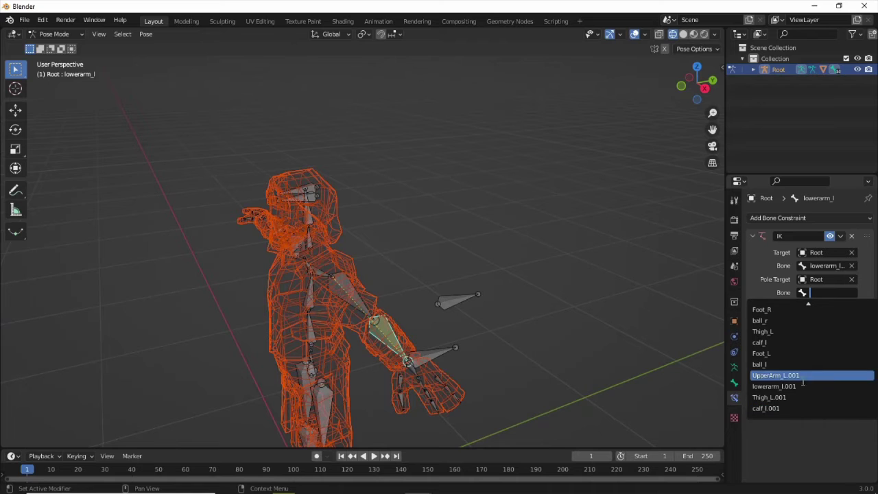
left_click(810, 374)
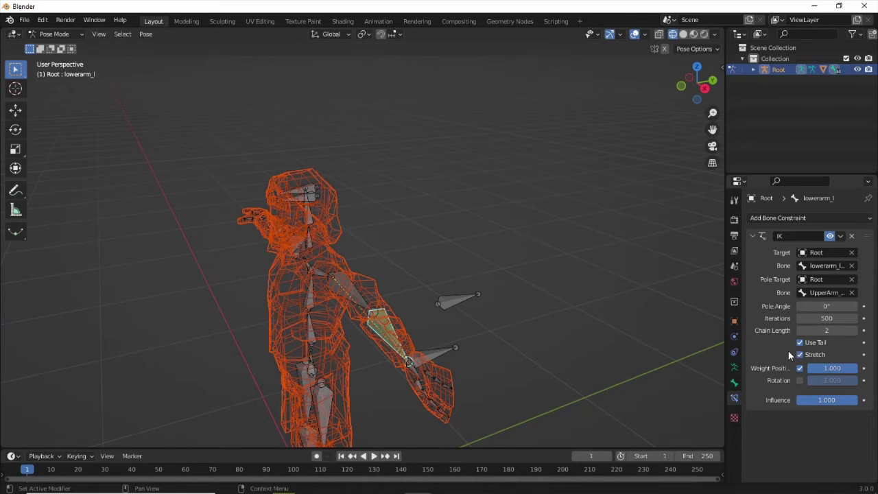
- Set the arm IK's pole angle to -90°
left_click_drag(823, 306, 810, 306)
left_click(811, 306)
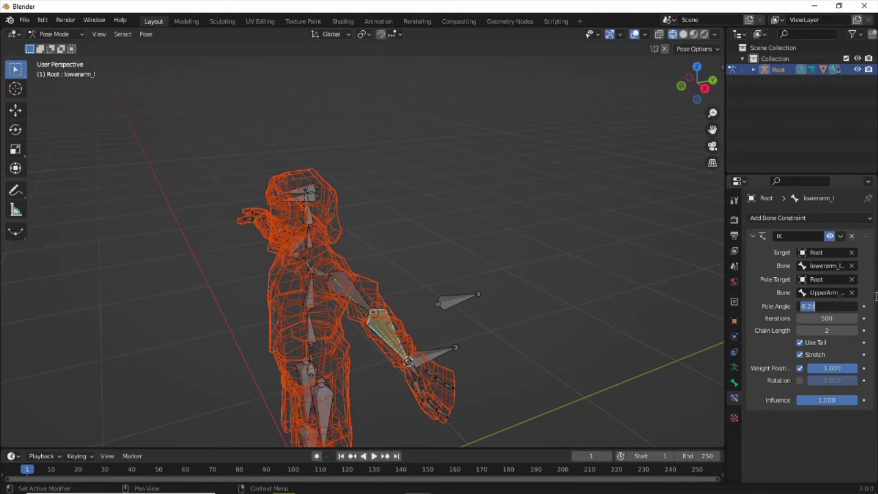
key("BackSpace")
type("-90")
key("Return")
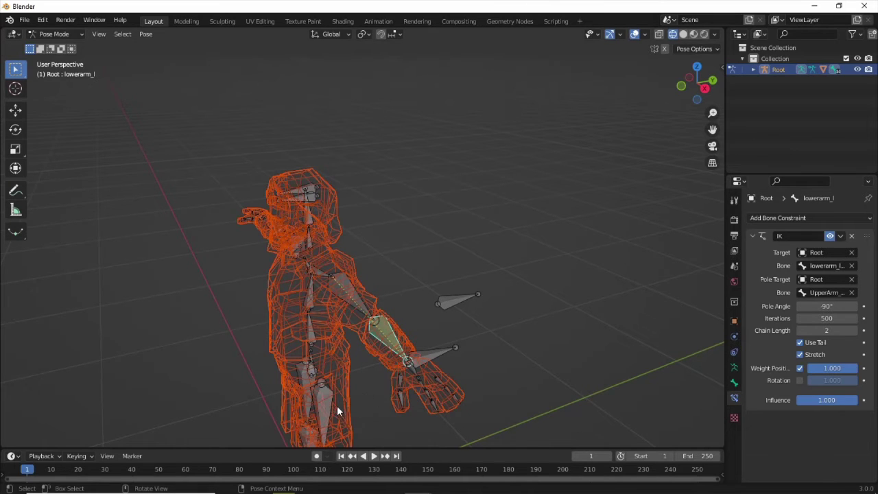
- Add an Inverse Kinematics constraint to the left calf_l bone
middle_click_drag(337, 410, 327, 291)
left_click(327, 296)
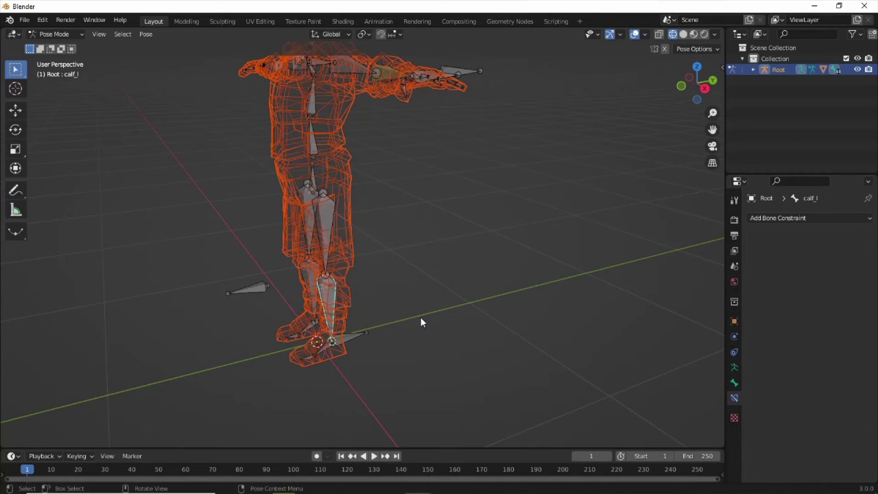
middle_click_drag(421, 320, 449, 309)
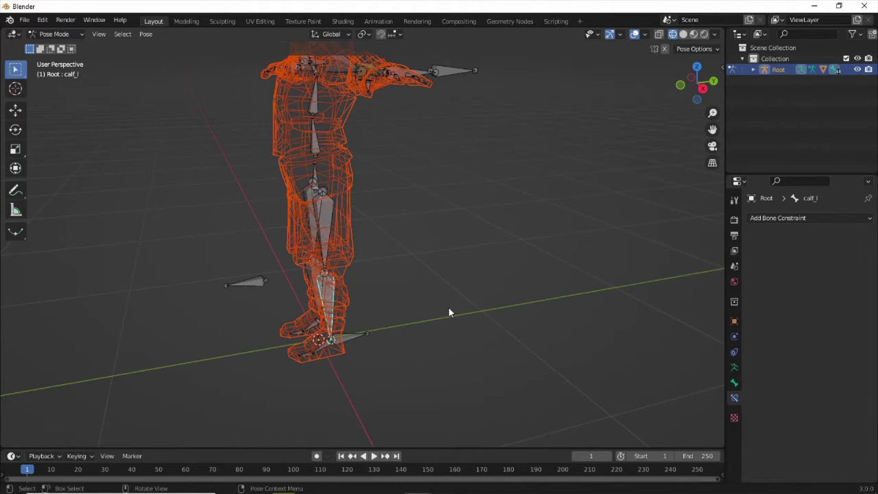
left_click(816, 218)
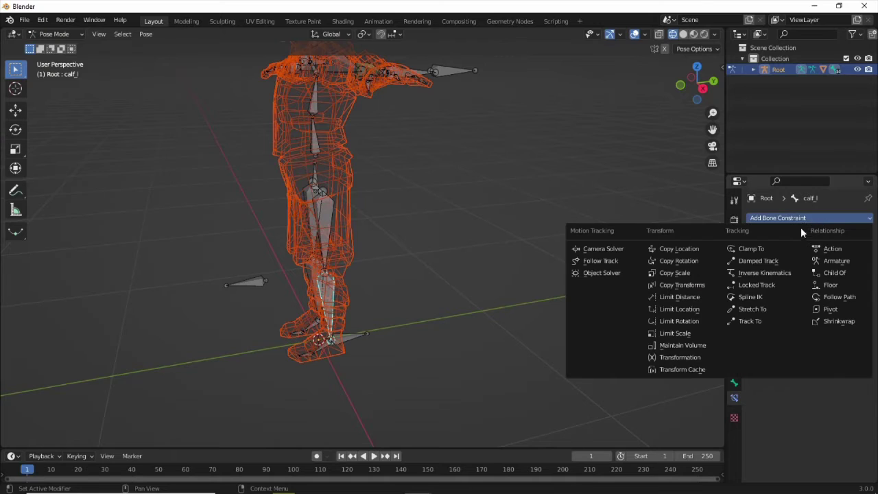
left_click(771, 272)
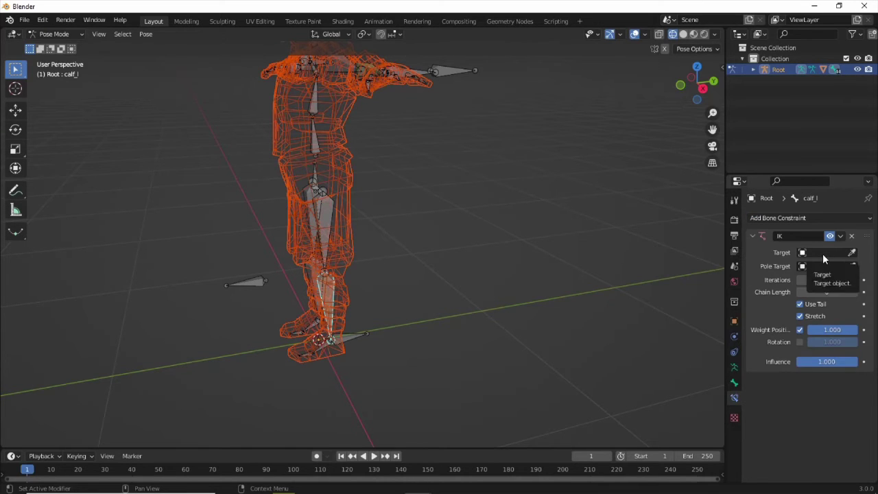
- Set the calf IK target to Root's calf_l.001 bone
left_click(823, 253)
left_click(789, 270)
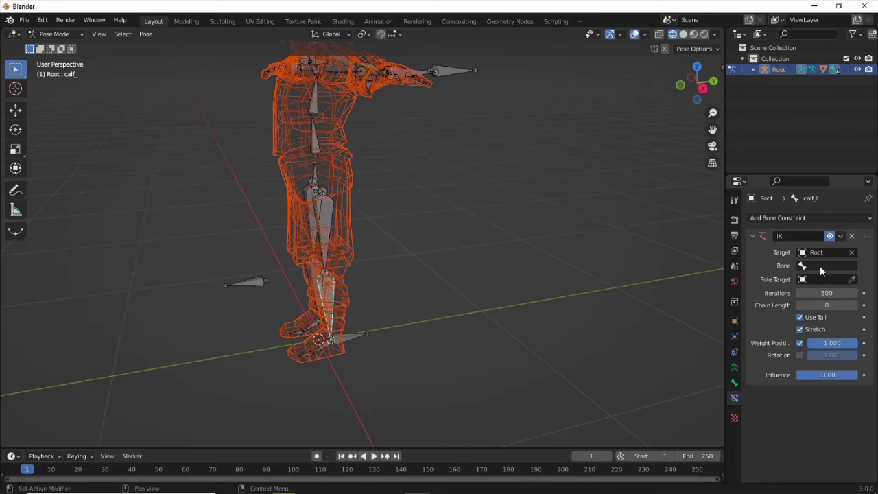
left_click(820, 265)
scroll(763, 357, "down", 1)
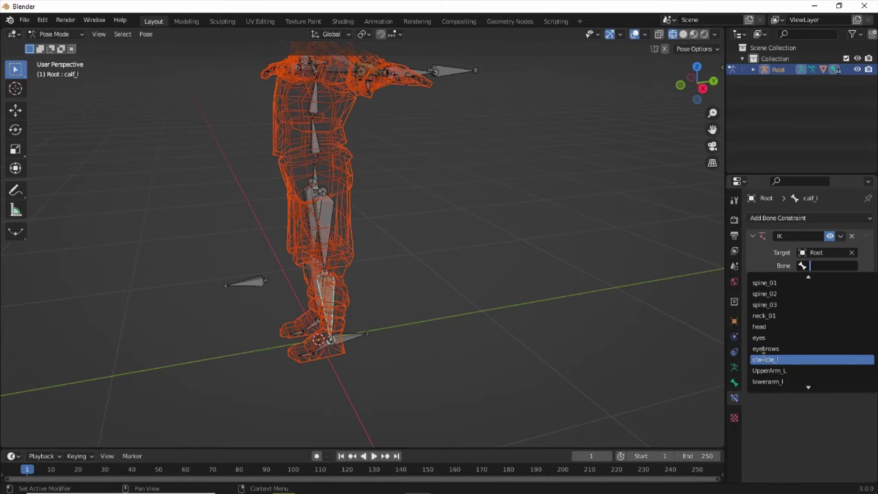
scroll(763, 356, "down", 20)
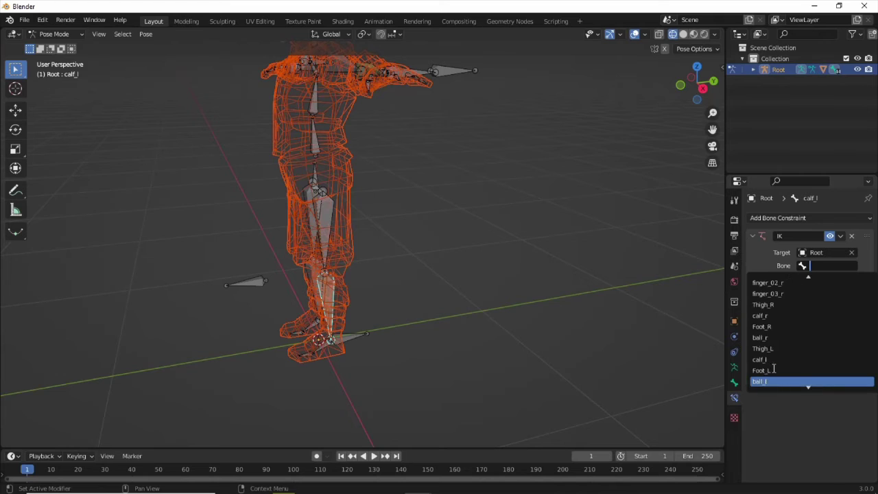
scroll(773, 369, "down", 4)
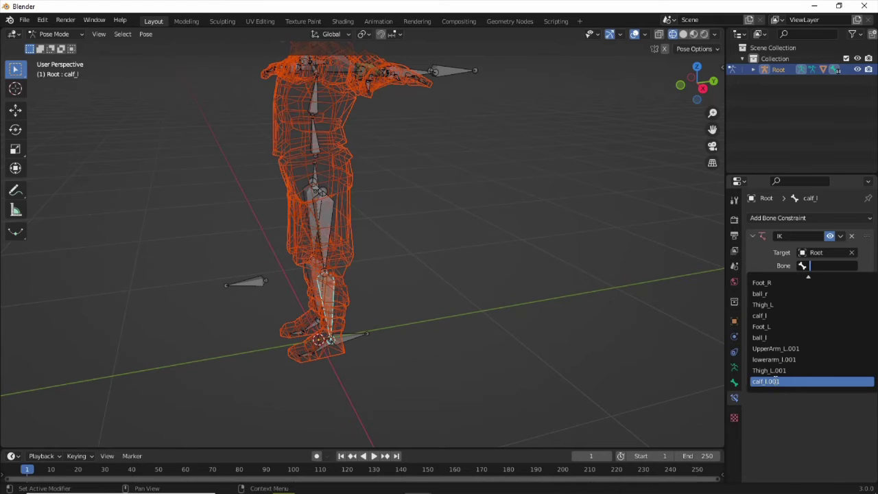
left_click(772, 381)
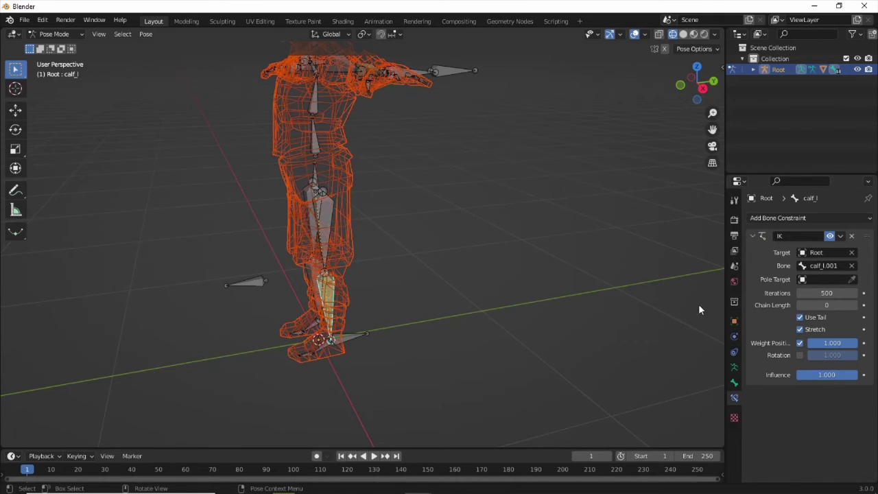
- Set the calf IK pole target to Root's Thigh_L.001 bone
left_click(819, 278)
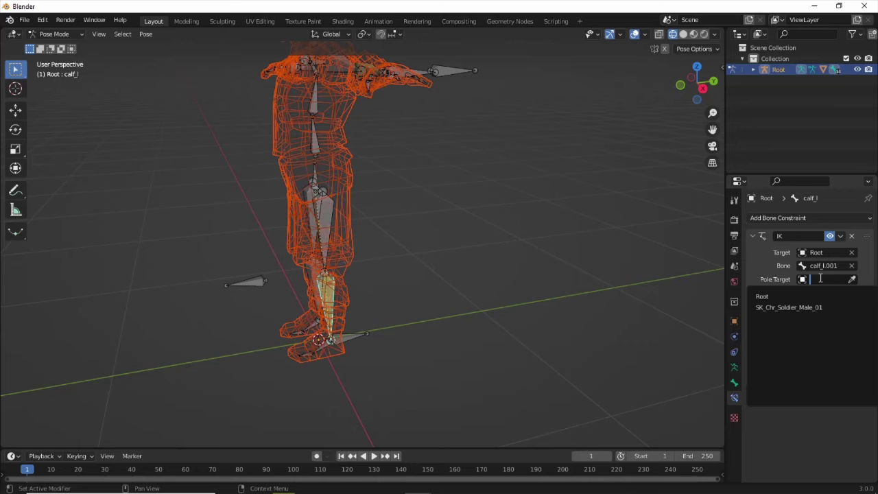
left_click(780, 297)
left_click(831, 293)
scroll(768, 379, "down", 5)
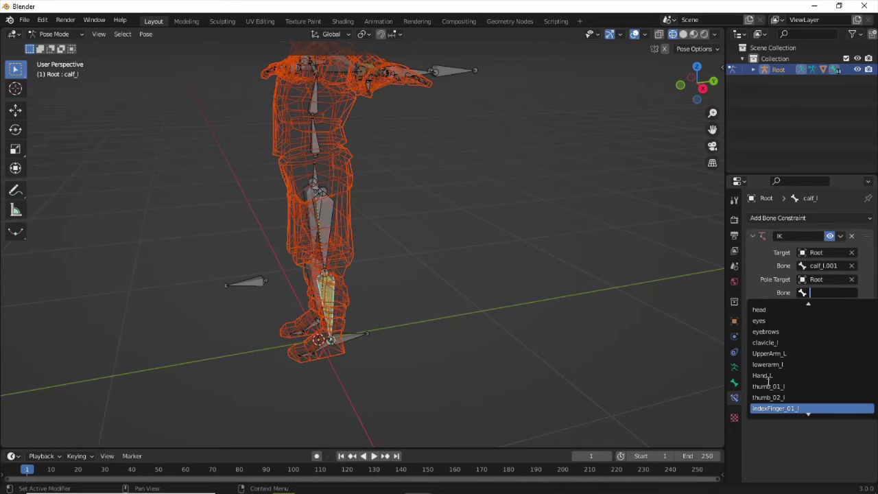
scroll(768, 379, "down", 15)
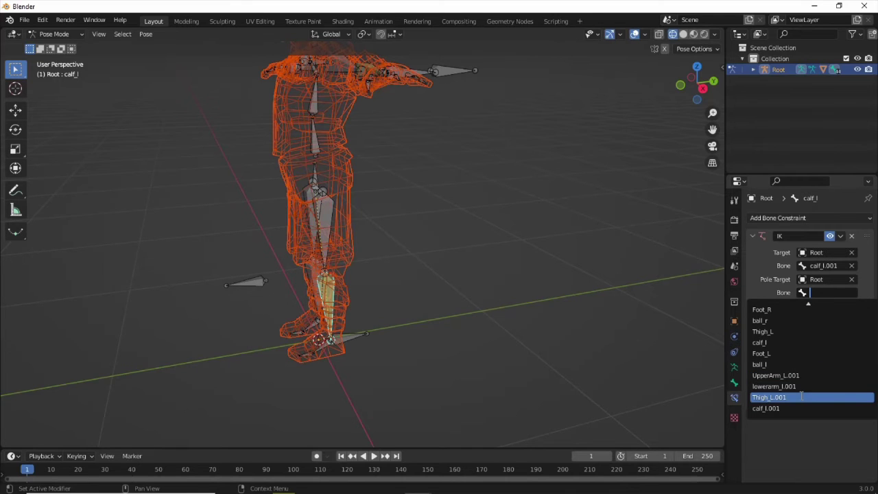
left_click(801, 397)
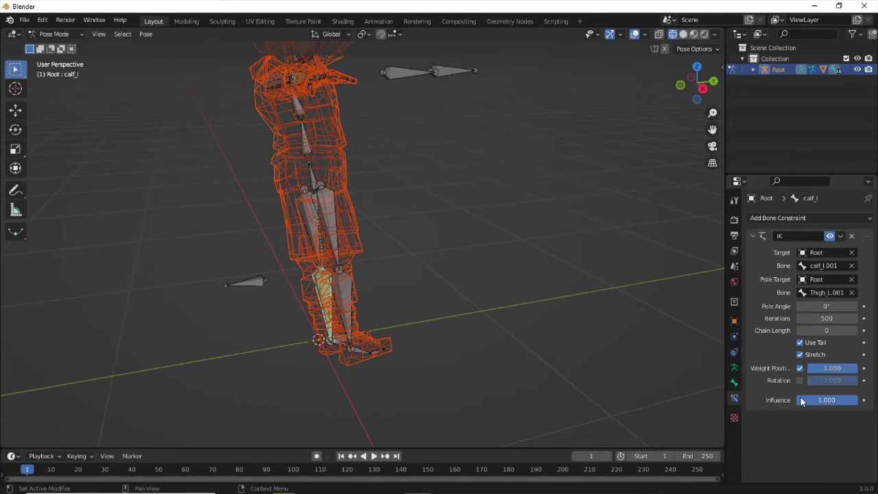
- Set the leg IK chain length to 2 and pole angle to 90°
left_click(854, 330)
left_click(855, 330)
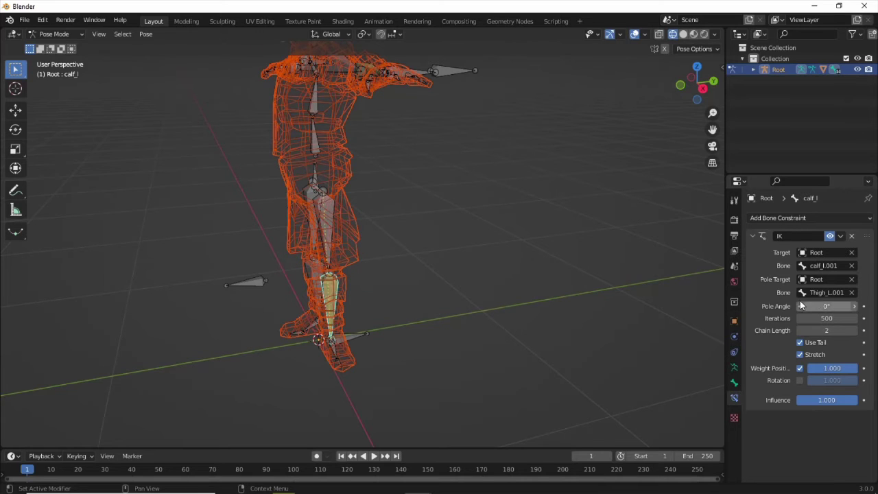
left_click_drag(826, 306, 841, 306)
left_click(827, 306)
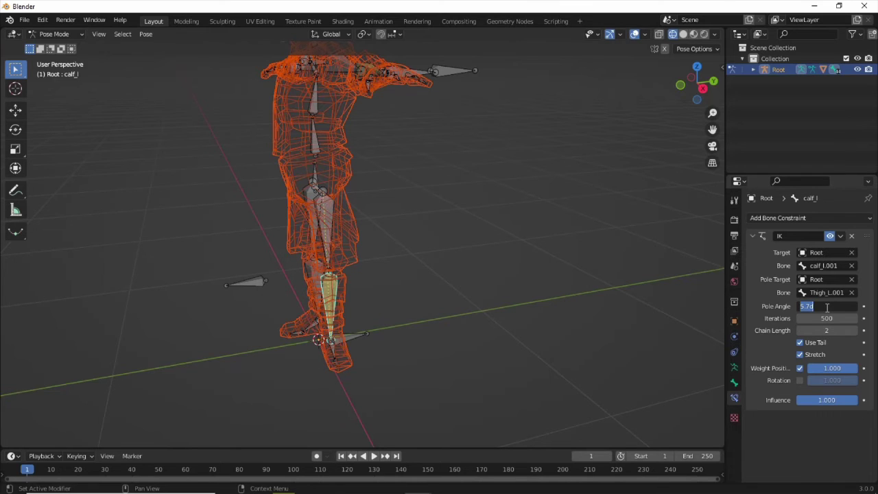
type("90")
key("Return")
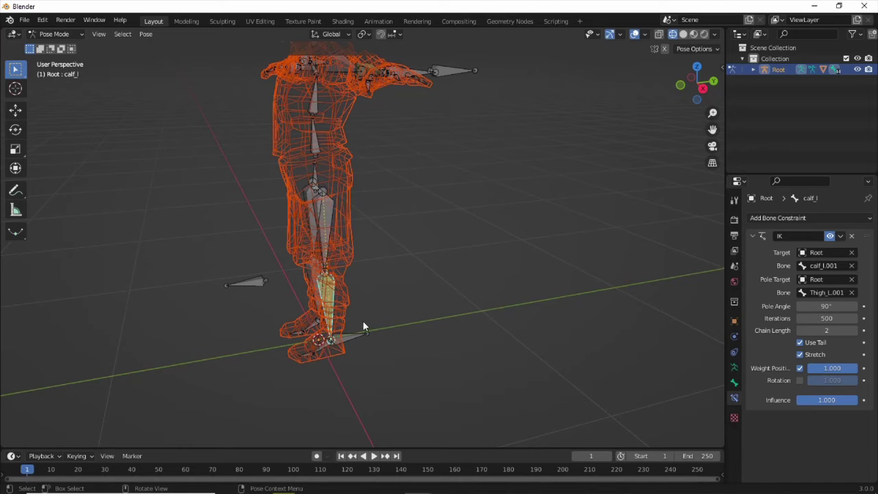
left_click(350, 334)
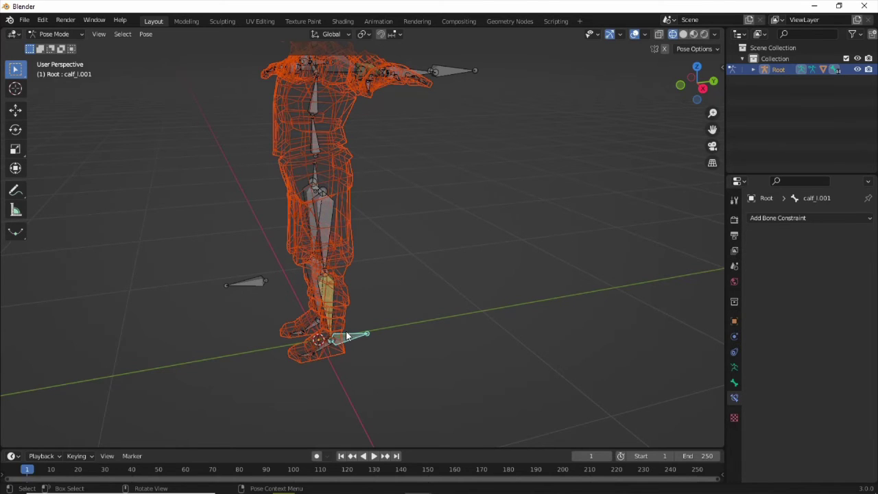
key("g")
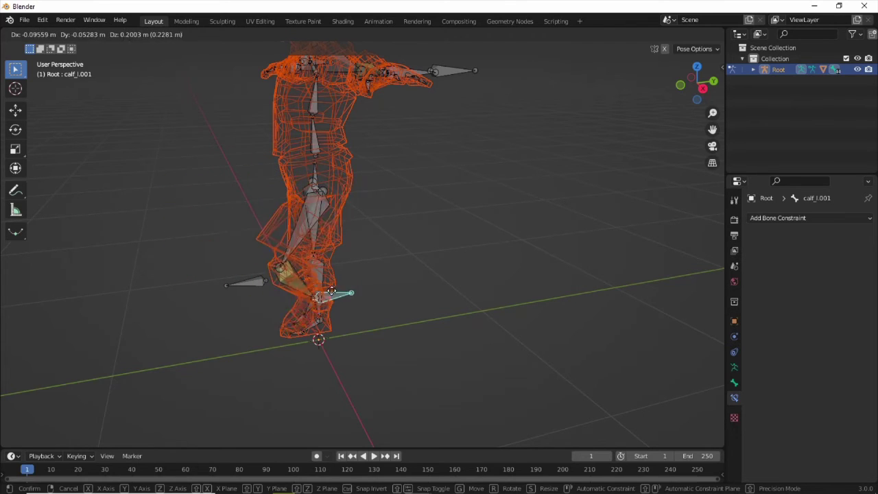
left_click(342, 286)
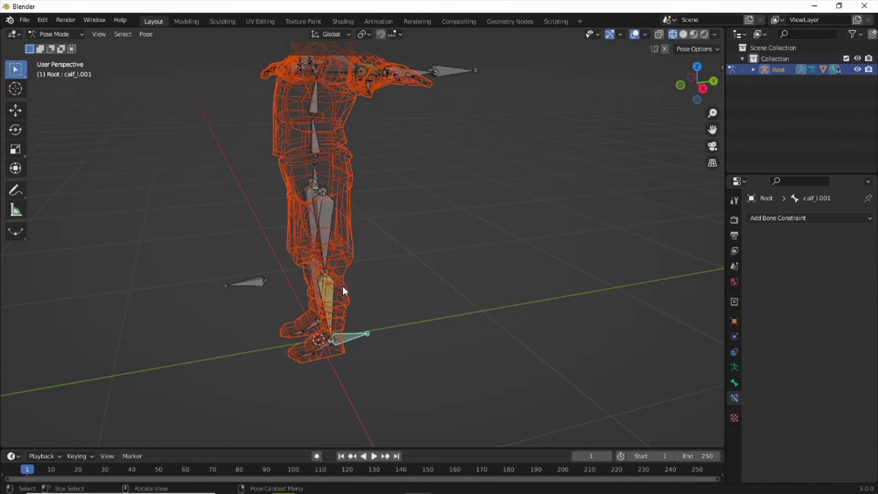
- In Edit Mode, parent Thigh_L.001 to calf_l.001 with Keep Offset
left_click(67, 36)
left_click(70, 56)
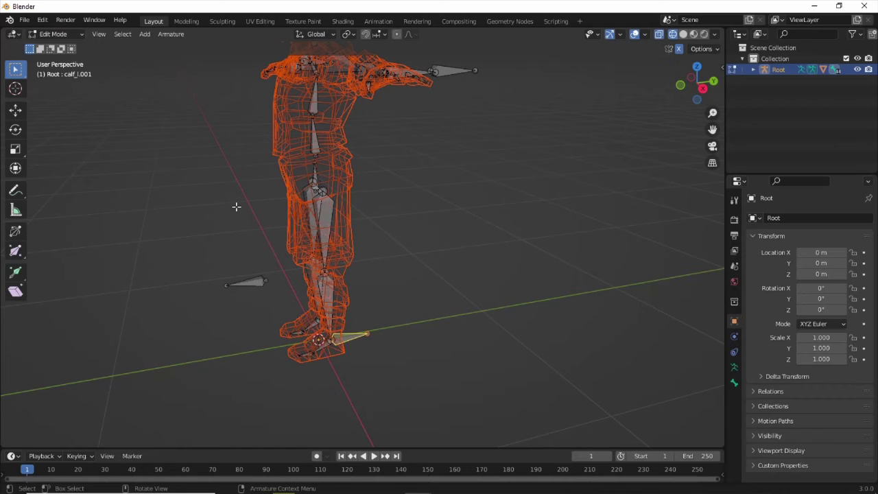
left_click(245, 282)
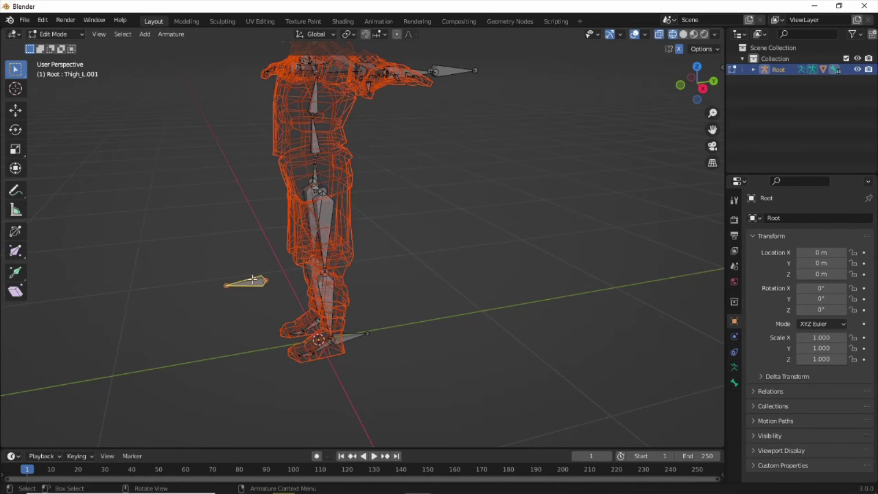
left_click(351, 334, "shift")
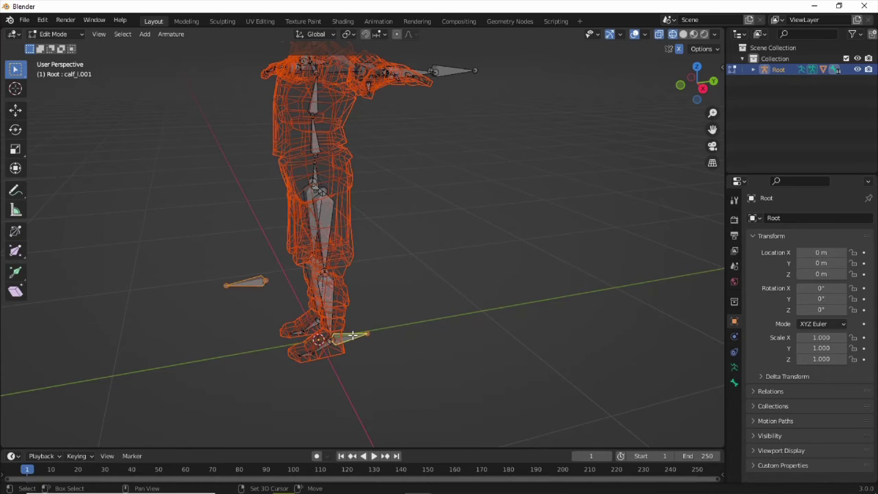
right_click(350, 334)
mouse_move(353, 337)
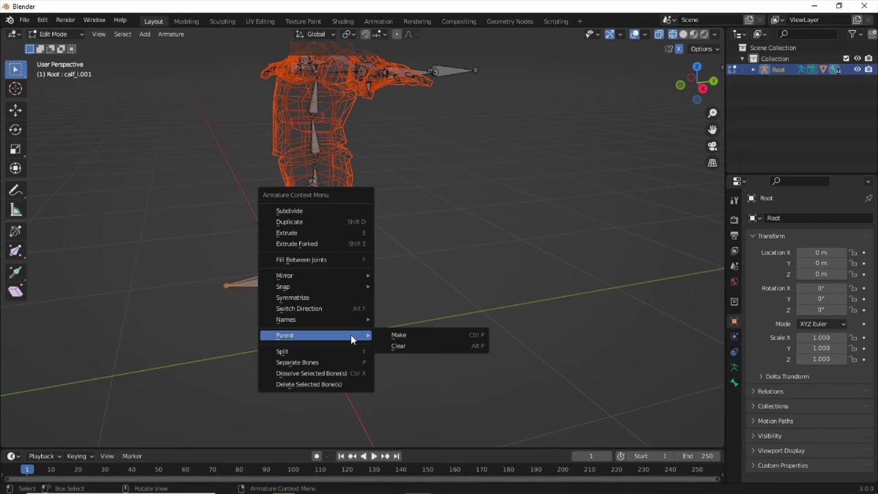
left_click(413, 334)
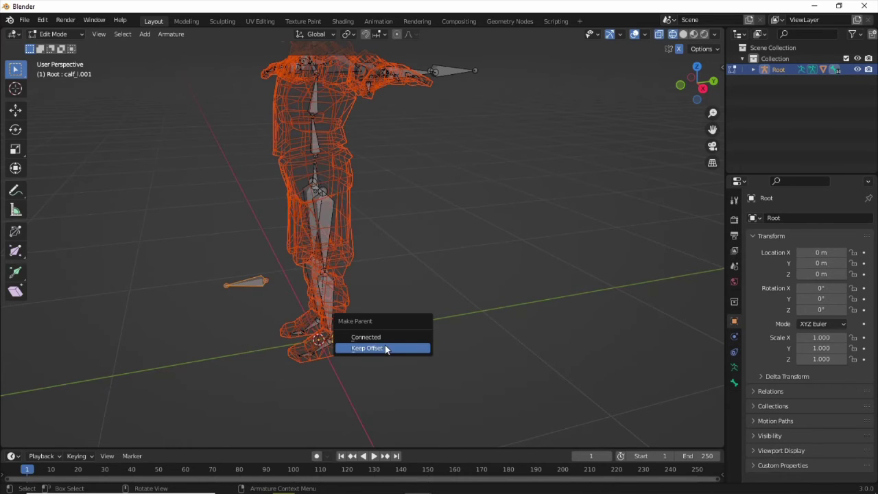
left_click(384, 347)
- Parent UpperArm_L.001 to the hand controller lowerarm_l.001 with Keep Offset
scroll(284, 303, "up", 2)
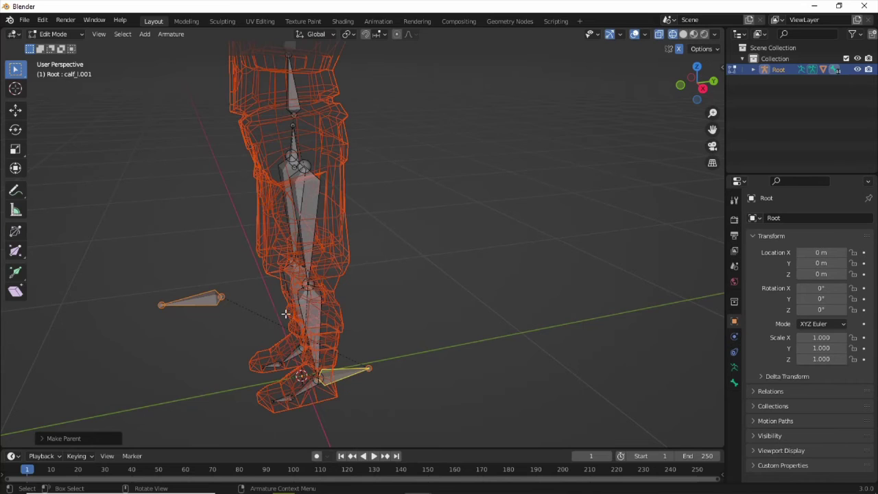
scroll(251, 163, "down", 5)
middle_click_drag(377, 129, 382, 203)
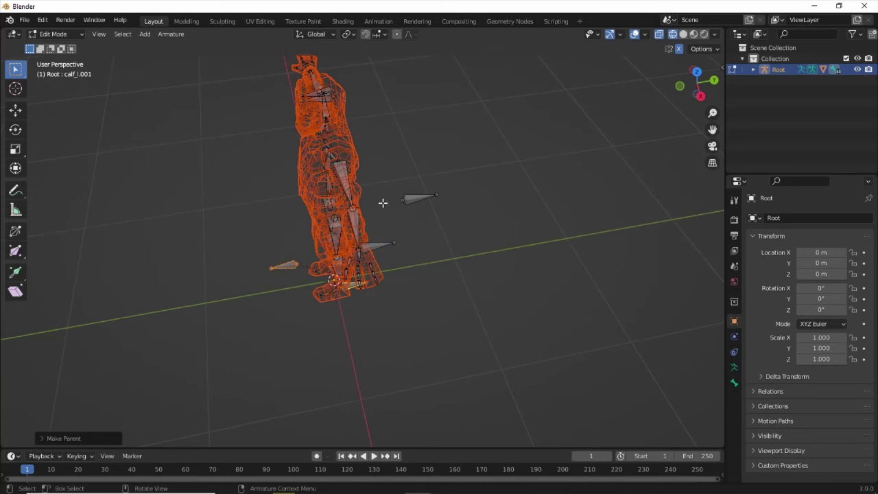
scroll(382, 203, "up", 3)
left_click(474, 143)
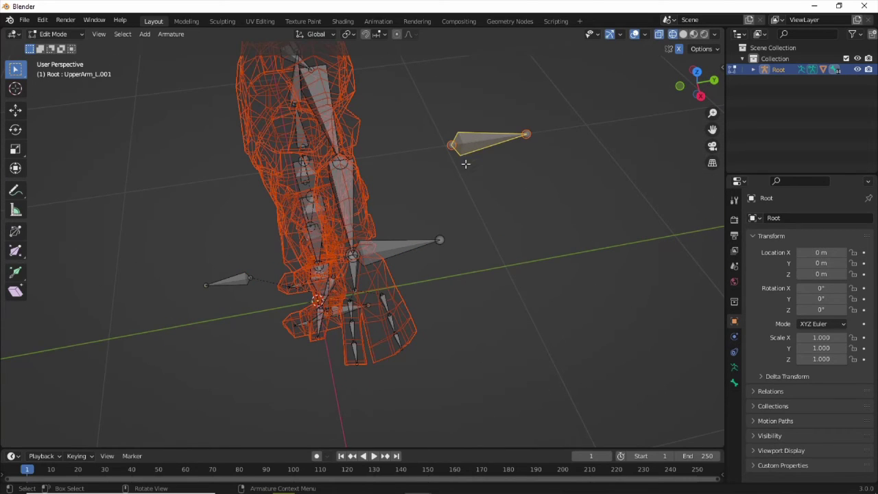
left_click(398, 247, "shift")
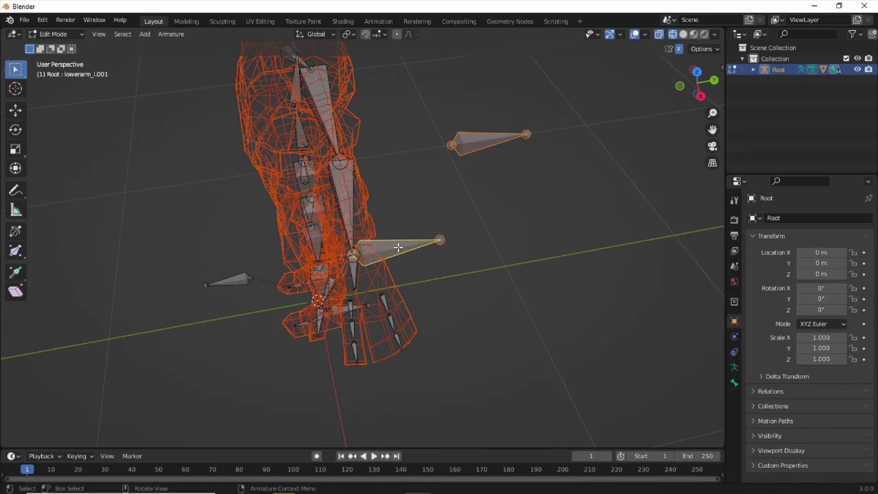
right_click(396, 247)
mouse_move(396, 247)
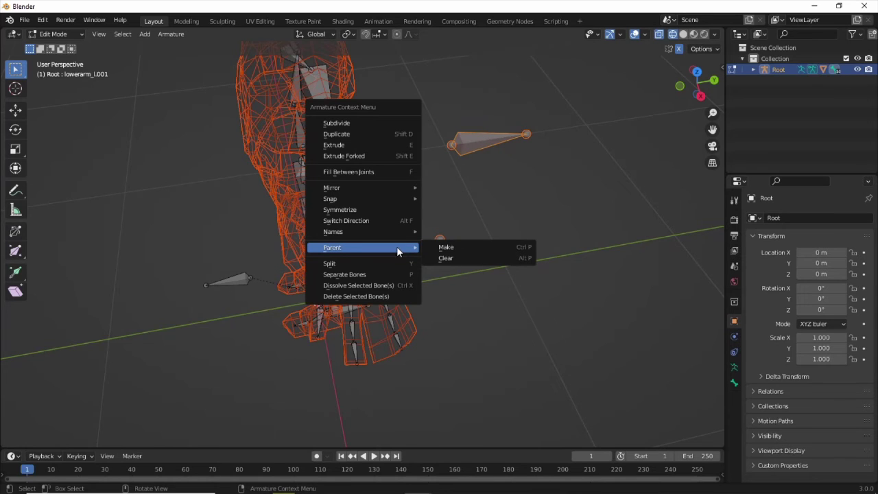
left_click(468, 248)
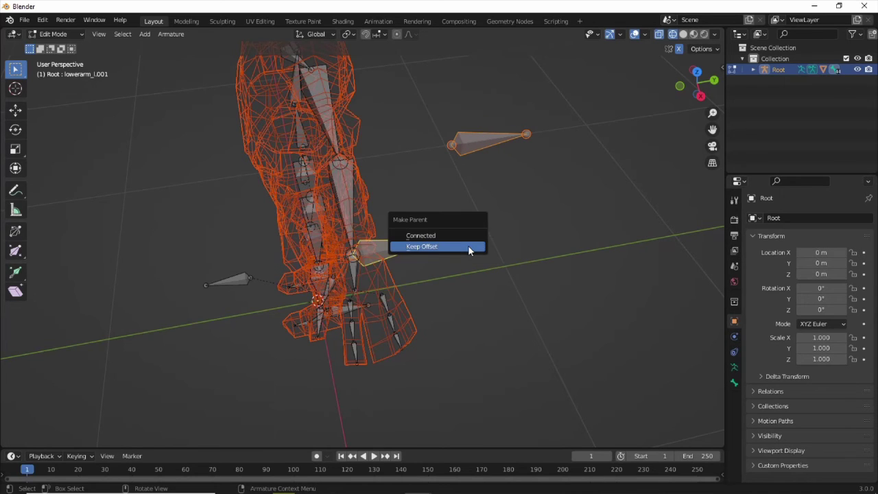
left_click(424, 247)
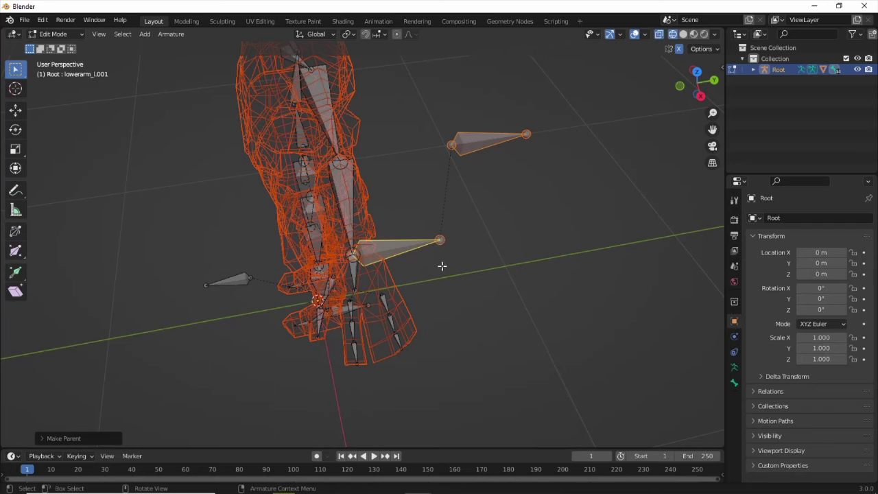
- Switch the armature to Pose Mode and test-move the hand controller, then cancel the move
left_click(79, 35)
left_click(66, 69)
middle_click_drag(437, 345, 373, 135)
left_click(370, 144)
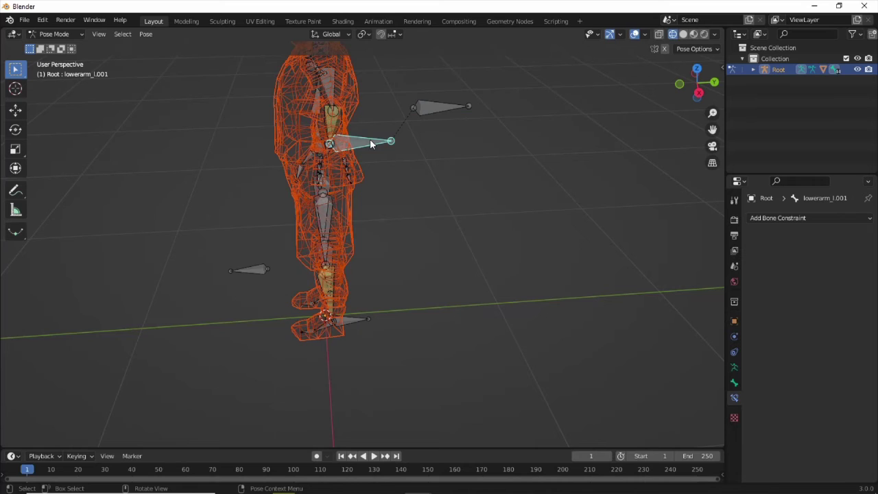
key("g")
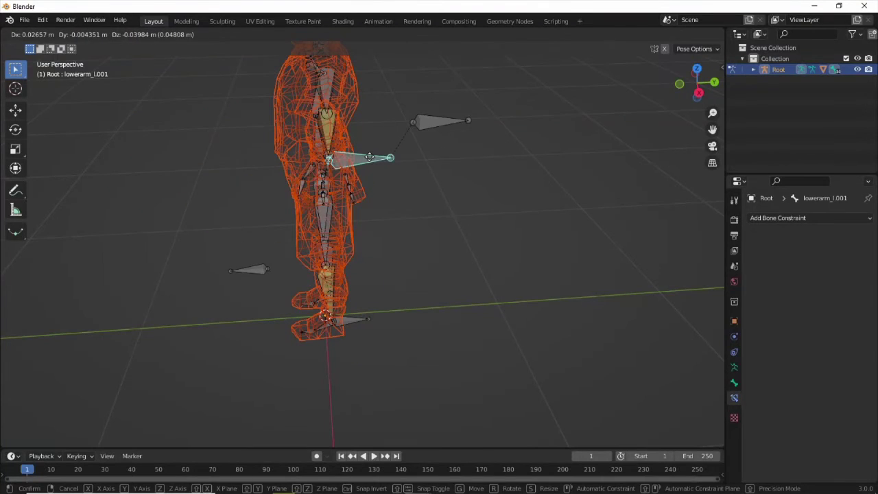
key("Escape")
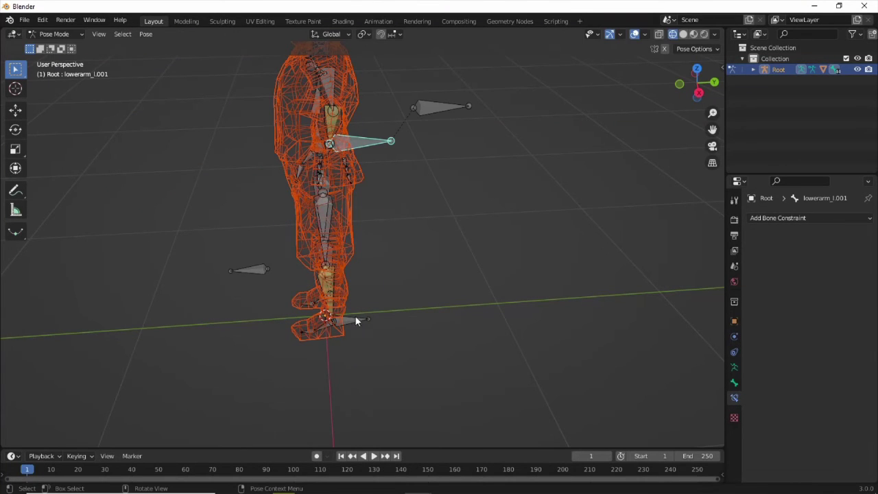
- Move the foot controller calf_l.001 along Y then Z to straighten the left leg
left_click(355, 316)
key("g")
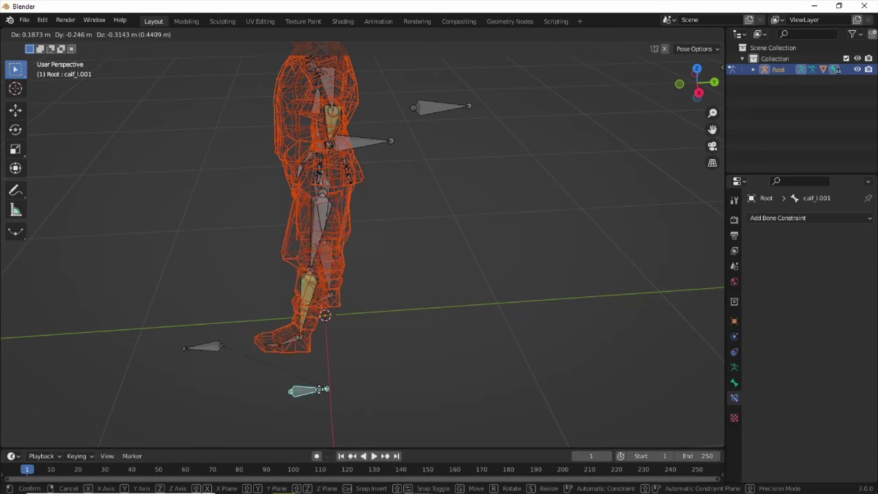
key("y")
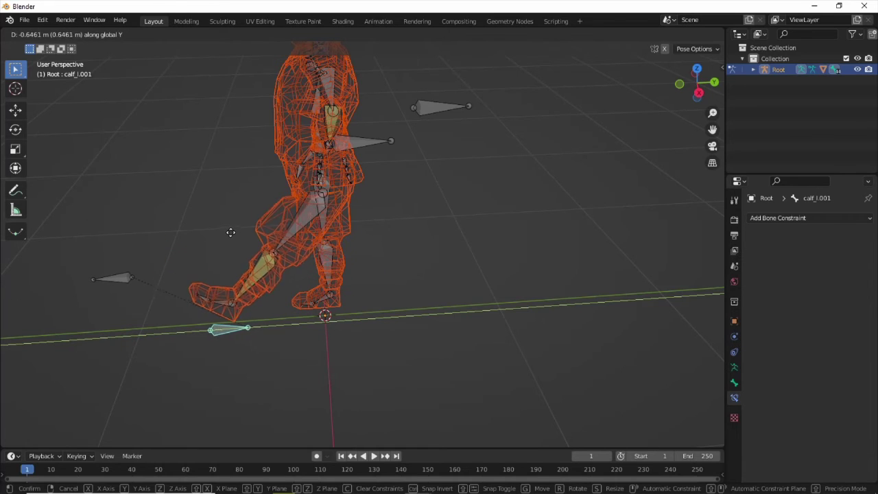
key("z")
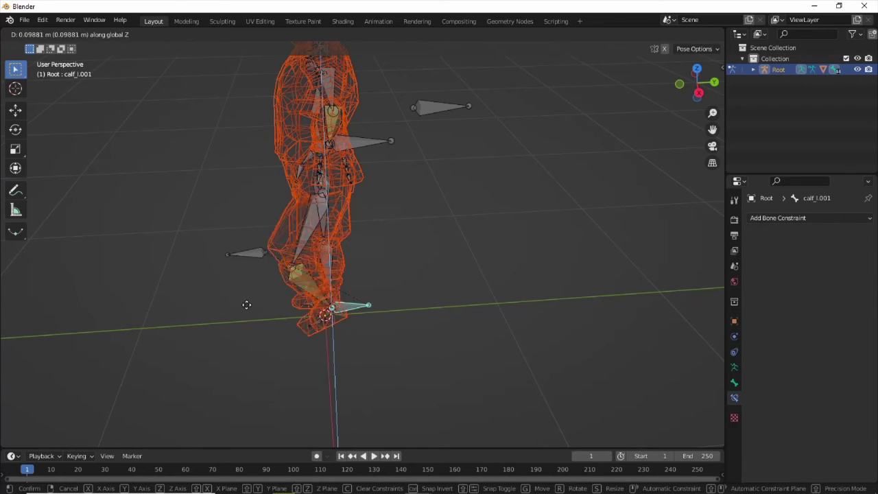
left_click(389, 356)
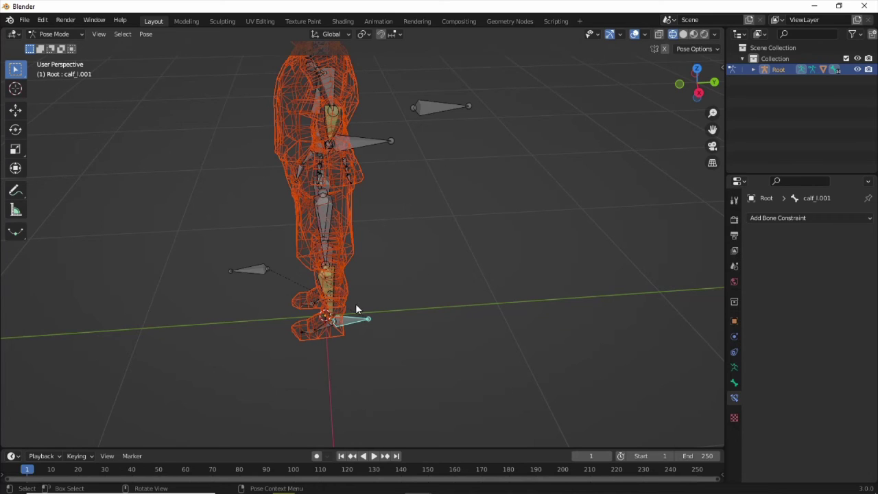
- Inspect IK setup on calf, knee pole, lowerarm_l.001, UpperArm_L.001 and forearm bones, then open the mode list
left_click(326, 281)
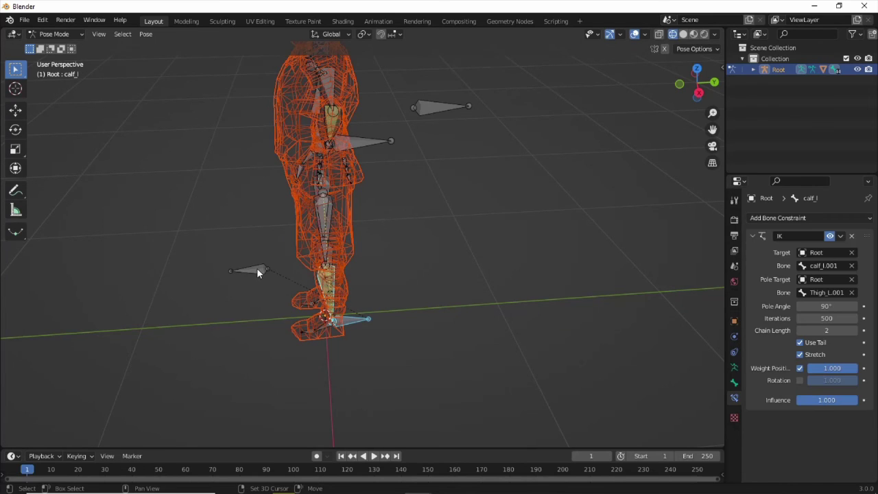
left_click(257, 270)
left_click(357, 141)
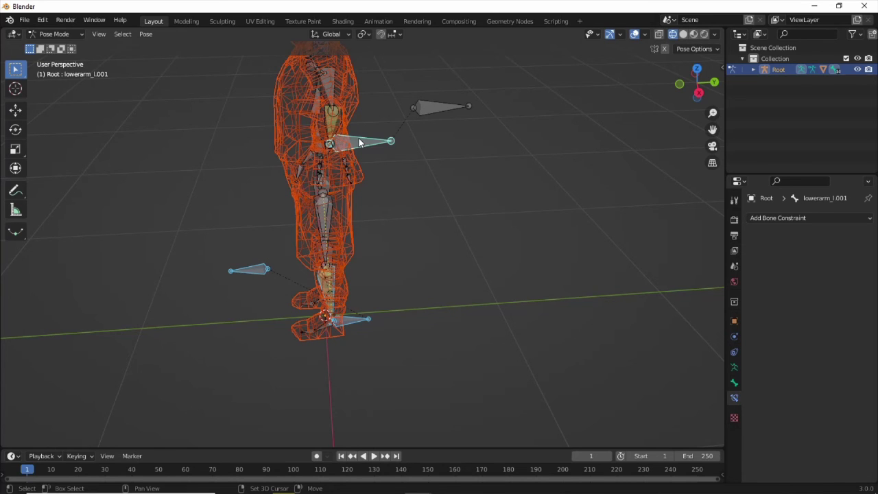
left_click(421, 121)
mouse_move(399, 173)
middle_mouse_down()
mouse_move(431, 196)
mouse_move(397, 172)
middle_mouse_up()
left_click(398, 173)
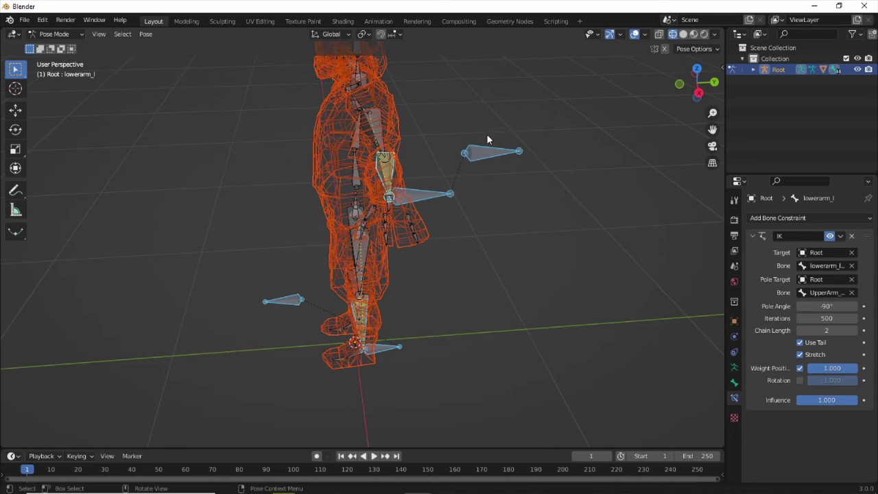
left_click(72, 34)
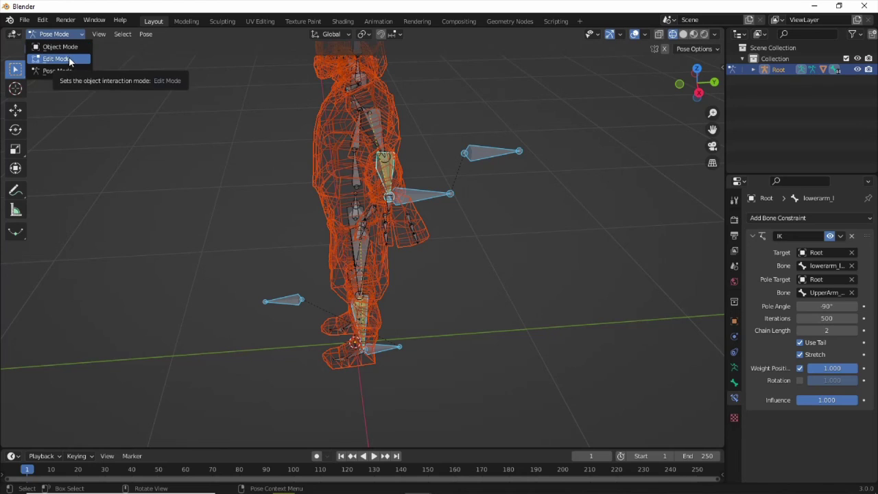
- In Edit Mode, run Armature > Symmetrize via the 'symm' search to mirror left bones rightward
left_click(68, 58)
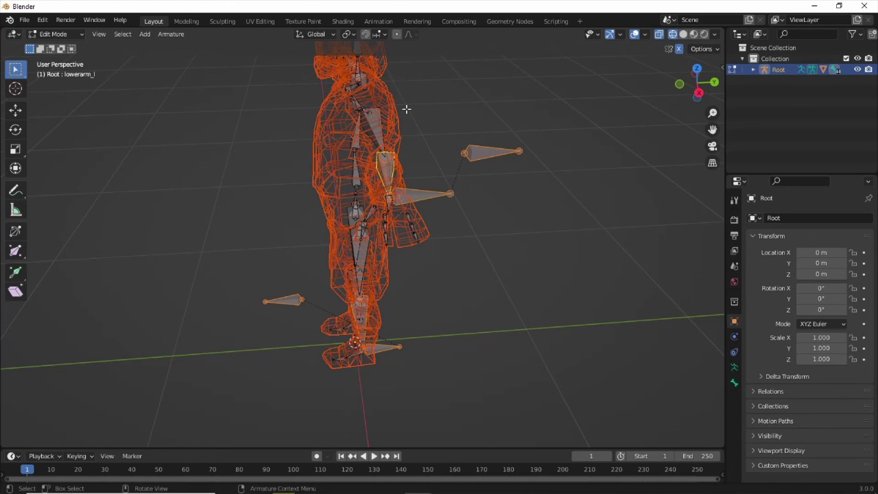
key("F3")
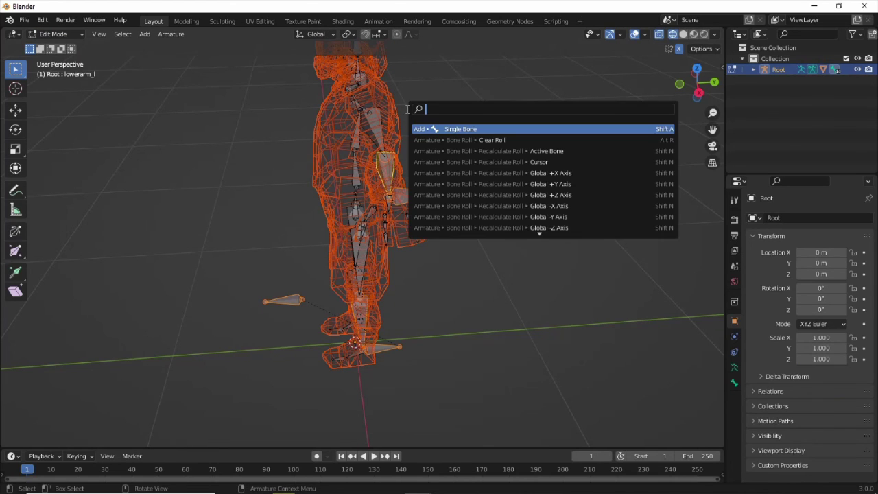
type("symm")
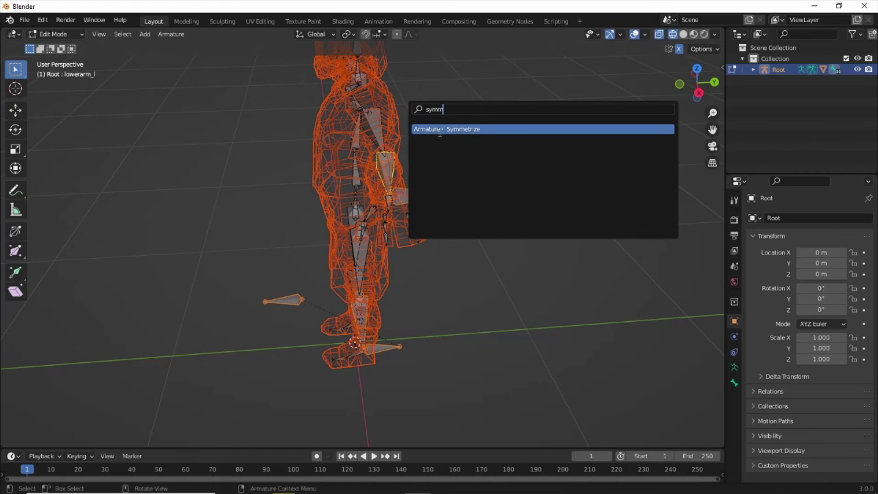
key("Return")
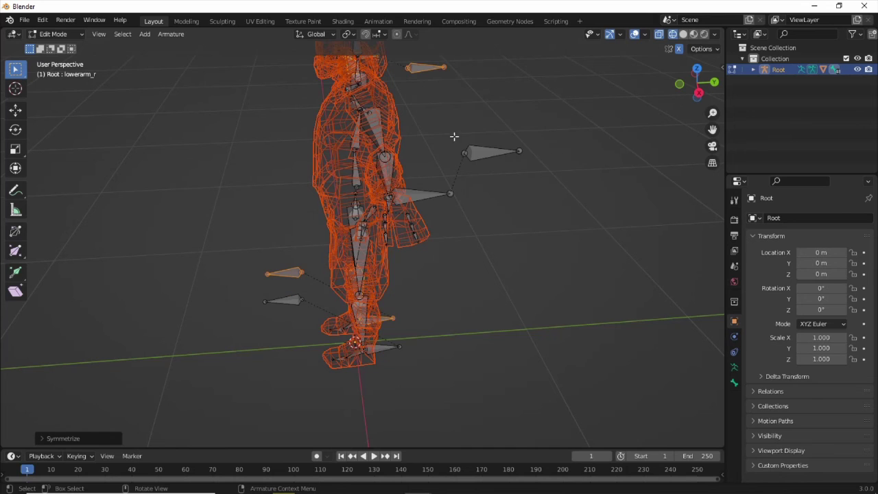
middle_click_drag(235, 234, 389, 251)
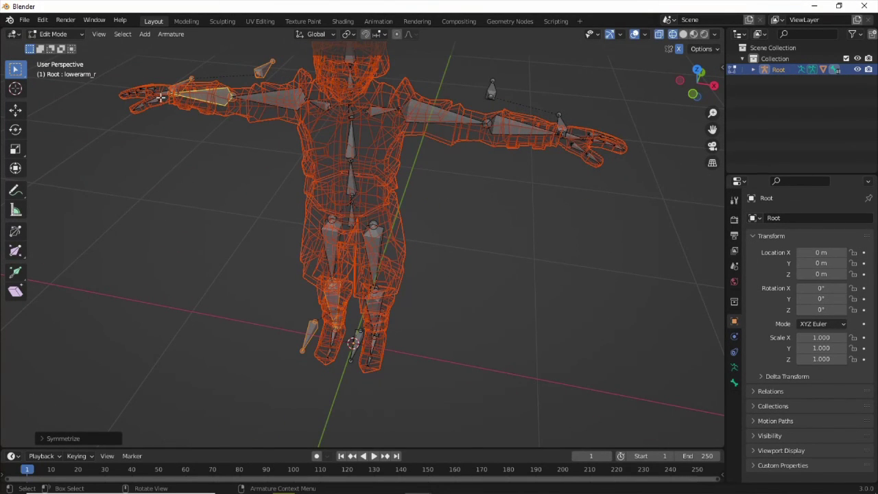
- Return to Pose Mode and lower the right arm by moving its hand controller
left_click(55, 33)
left_click(62, 72)
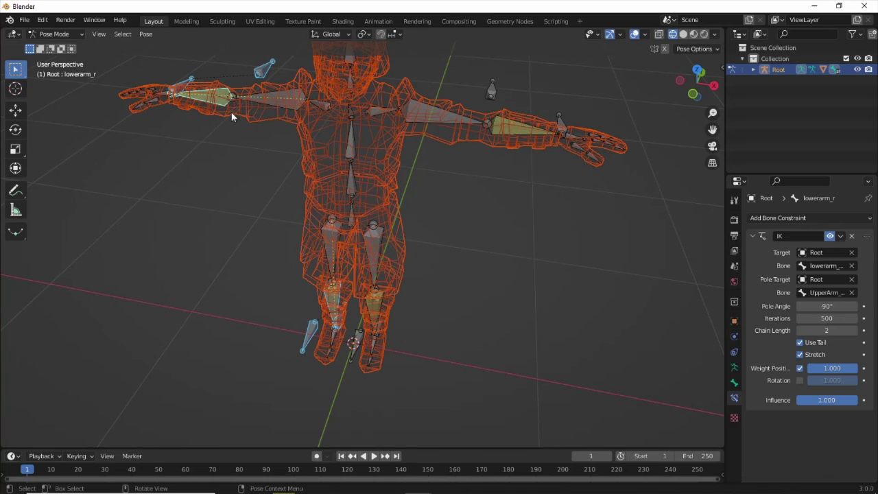
left_click(186, 85)
key("g")
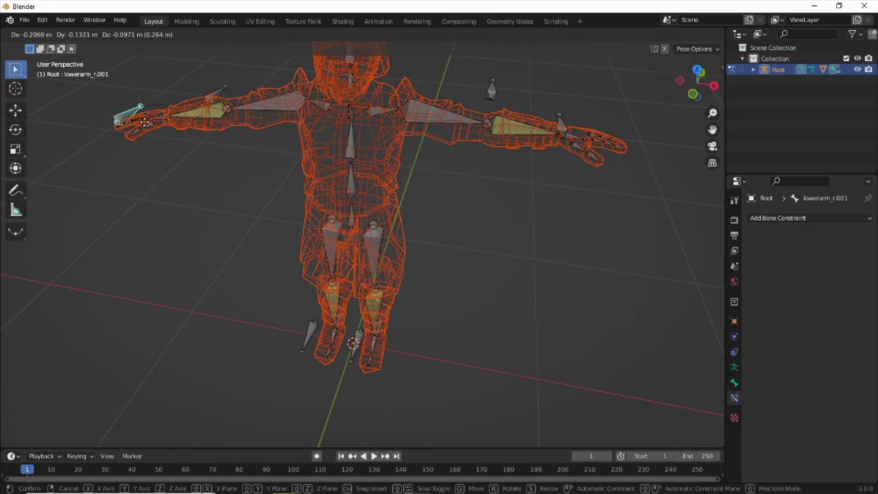
left_click(205, 288)
- Raise the left arm by moving the left hand controller upward
left_click(562, 123)
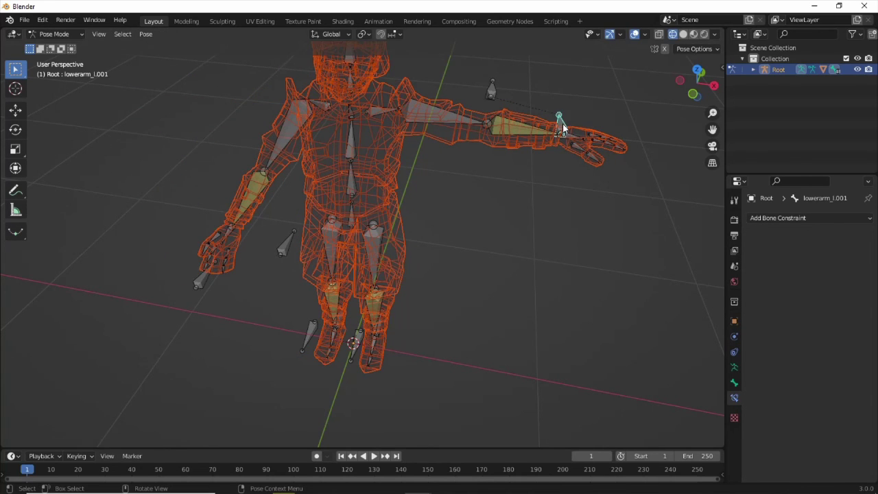
key("g")
left_click(456, 61)
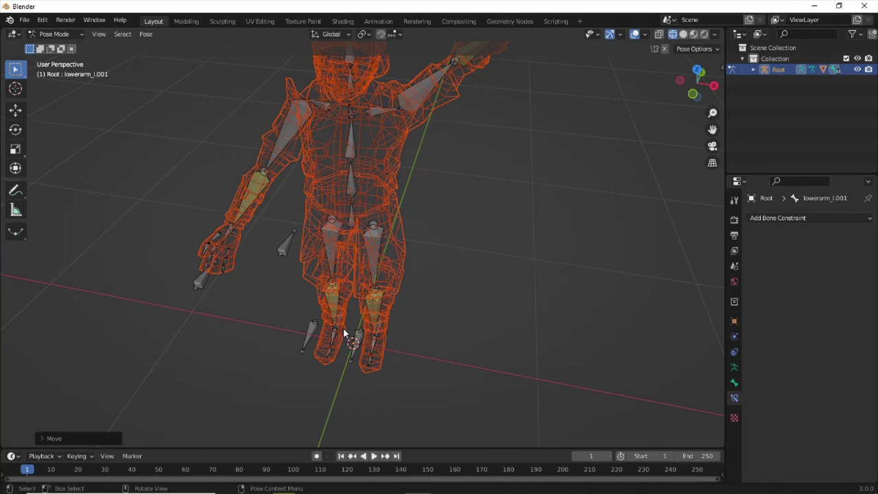